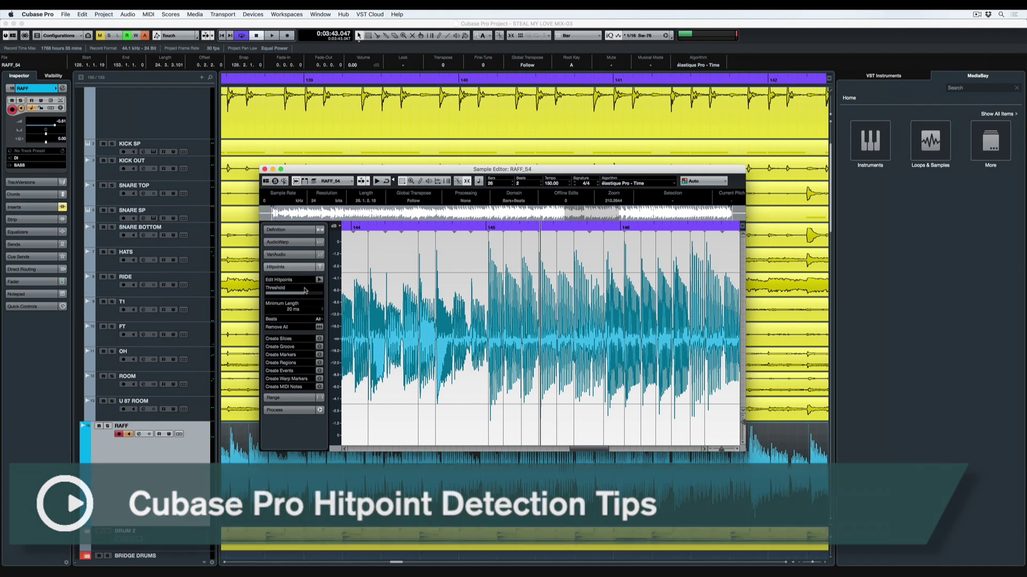
Enable Edit Hitpoints and lock the two hitpoints just after bar 144 in RAFF_54
left_click(319, 280)
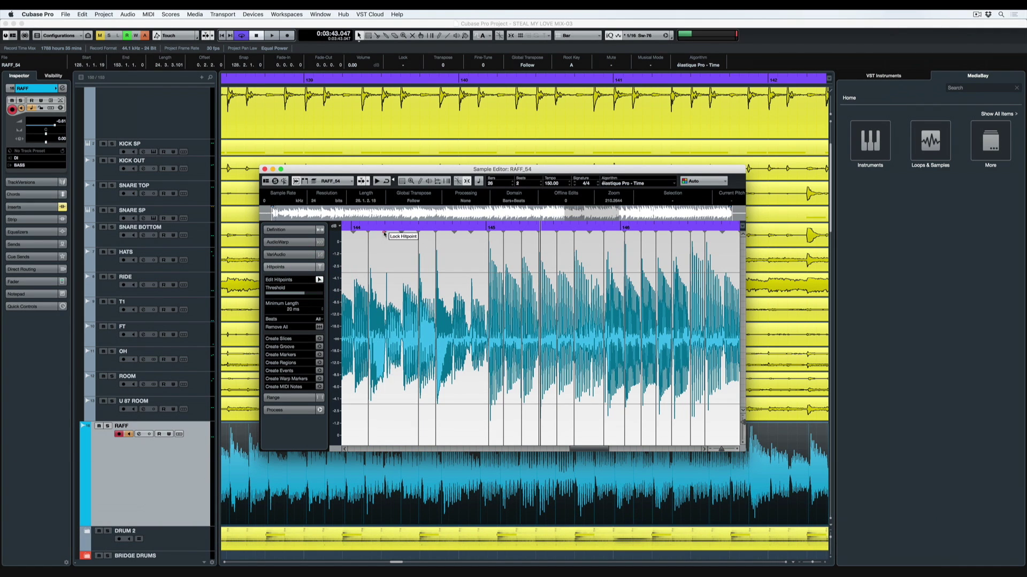
left_click(384, 234)
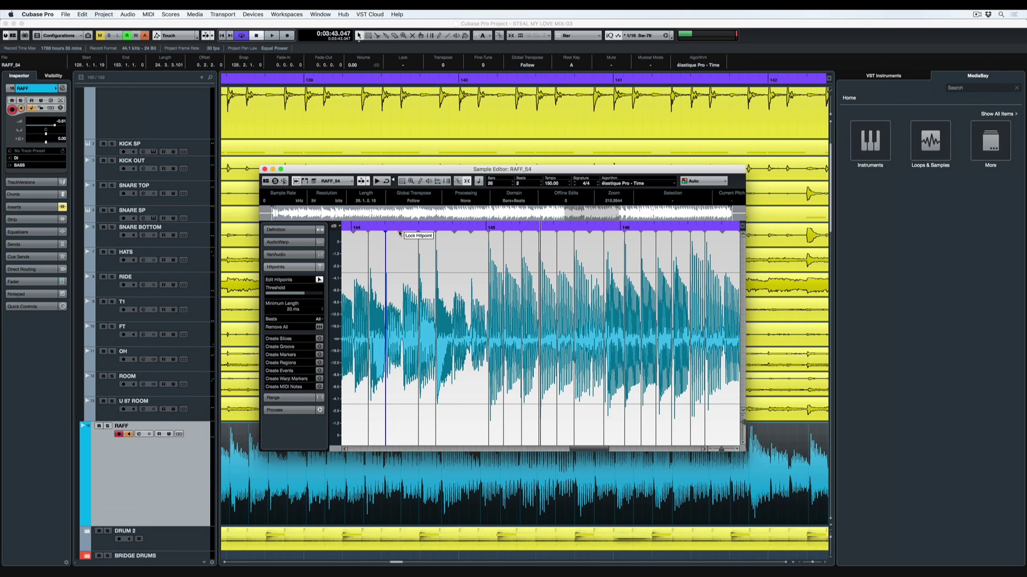
left_click(399, 232)
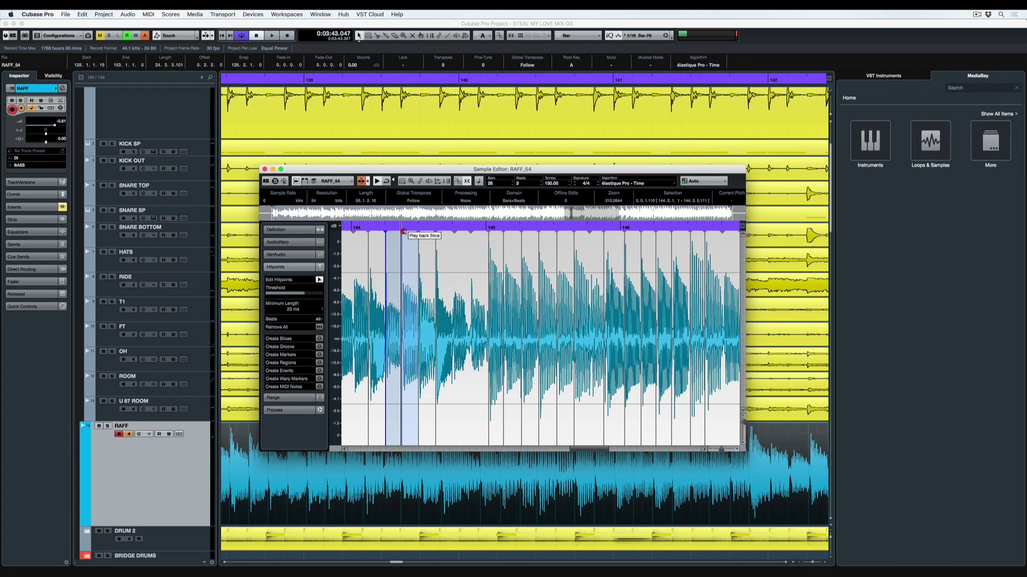
Close the Sample Editor, start playback and select the RAFF bass event
key("super+w")
key("space")
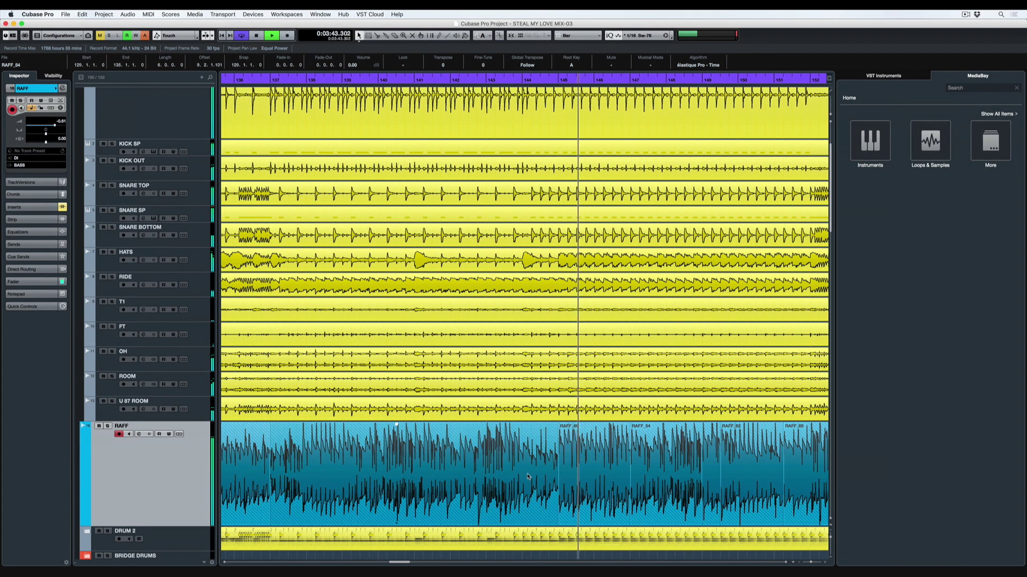
left_click(523, 475)
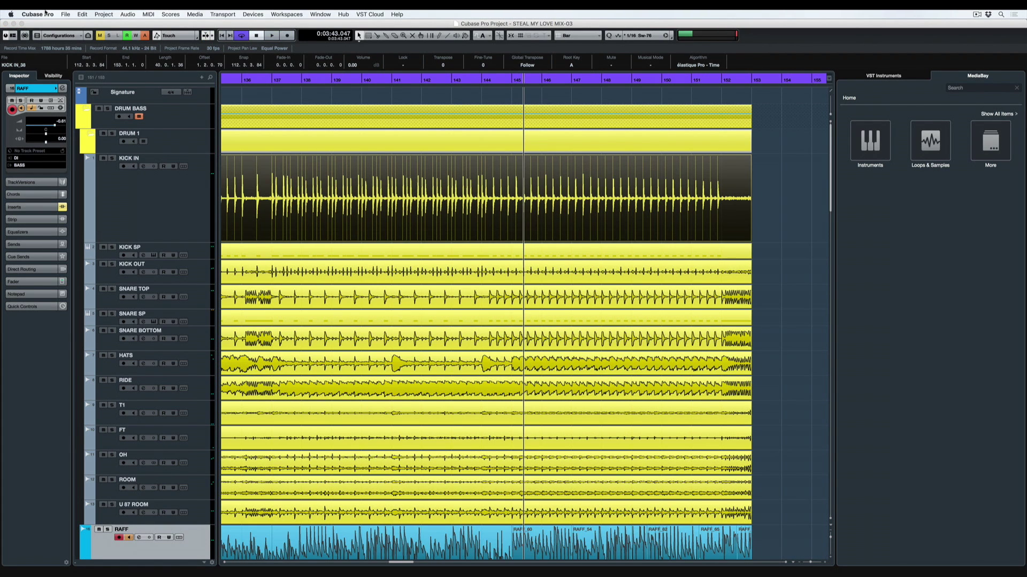
Uncheck Enable Automatic Hitpoint Detection in Preferences under Editing > Audio
left_click(46, 14)
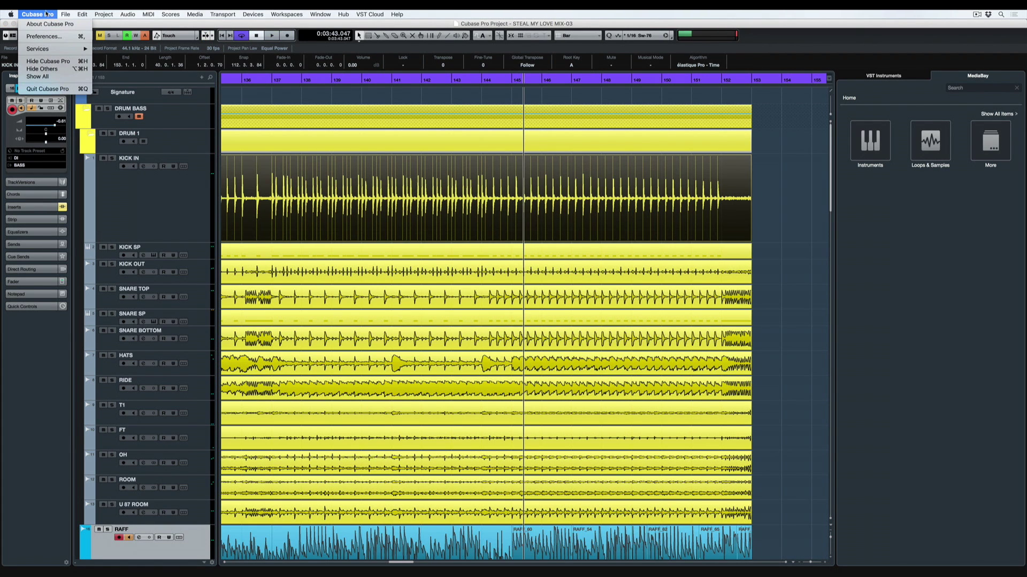
left_click(52, 36)
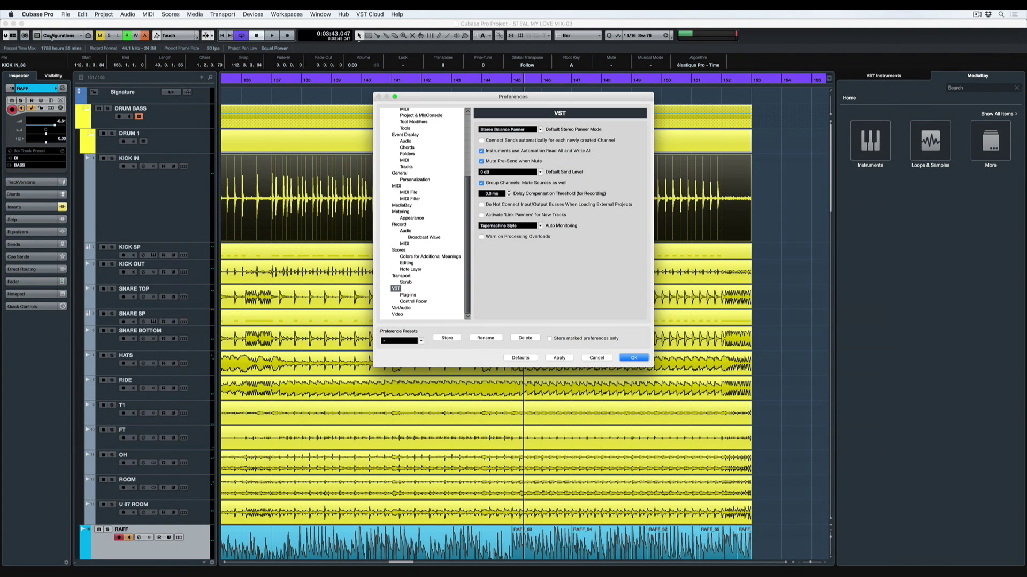
scroll(428, 155, "up", 5)
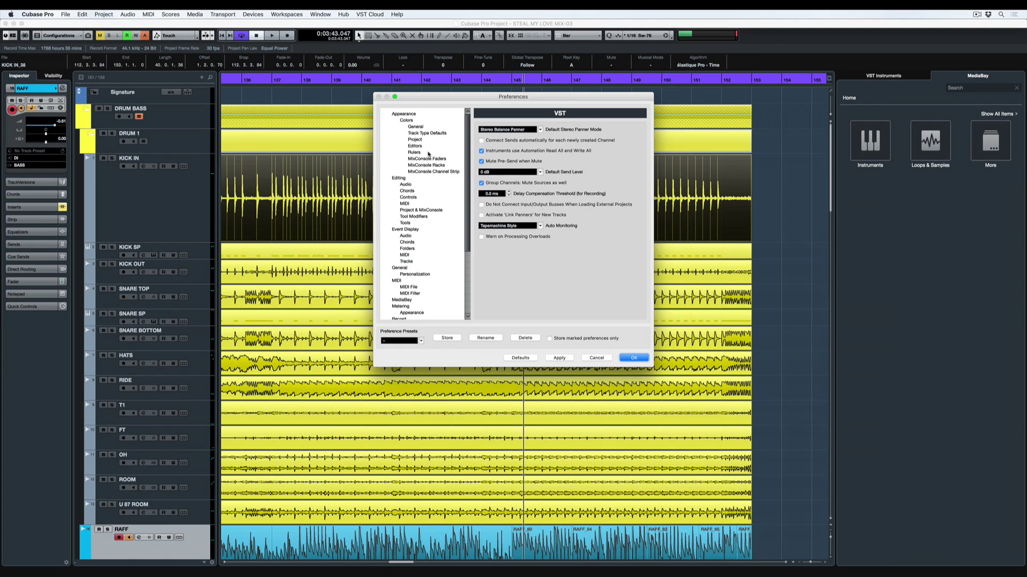
left_click(406, 185)
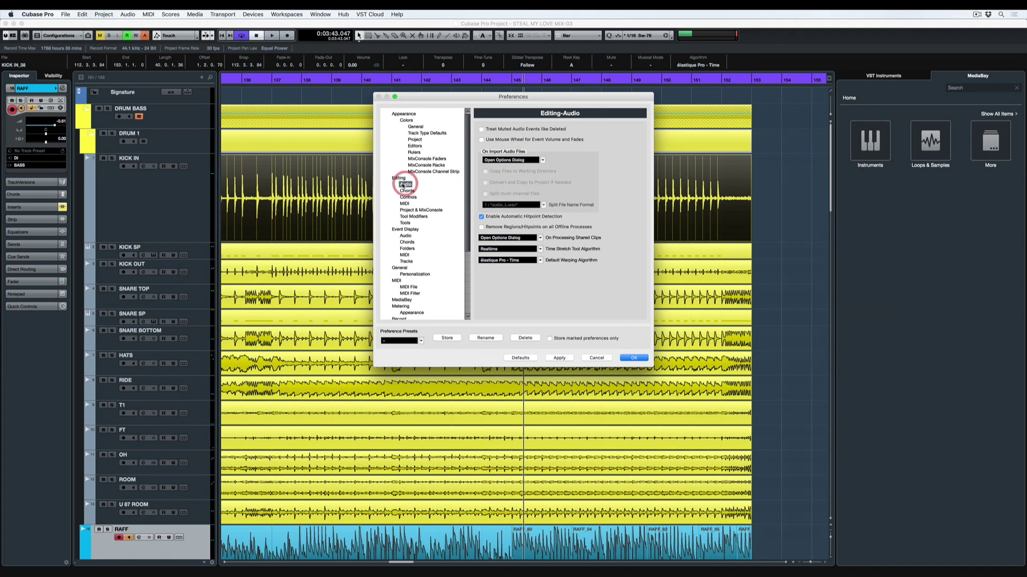
left_click(489, 216)
Confirm the preferences, zoom in, and select the RAFF_54, U 87 ROOM, ROOM, T1, RIDE, KICK IN and RAFF events
left_click(634, 358)
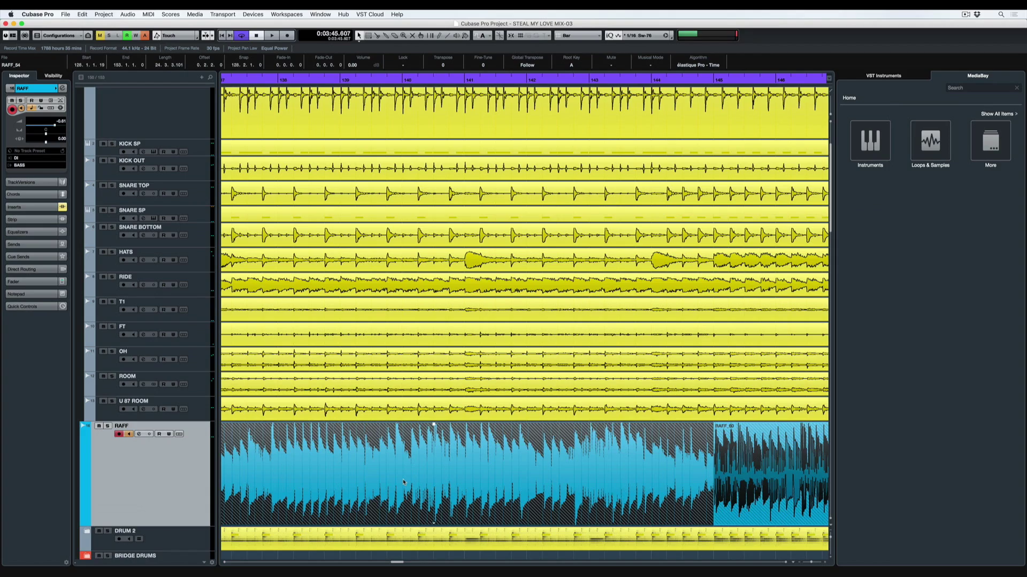
left_click(403, 483)
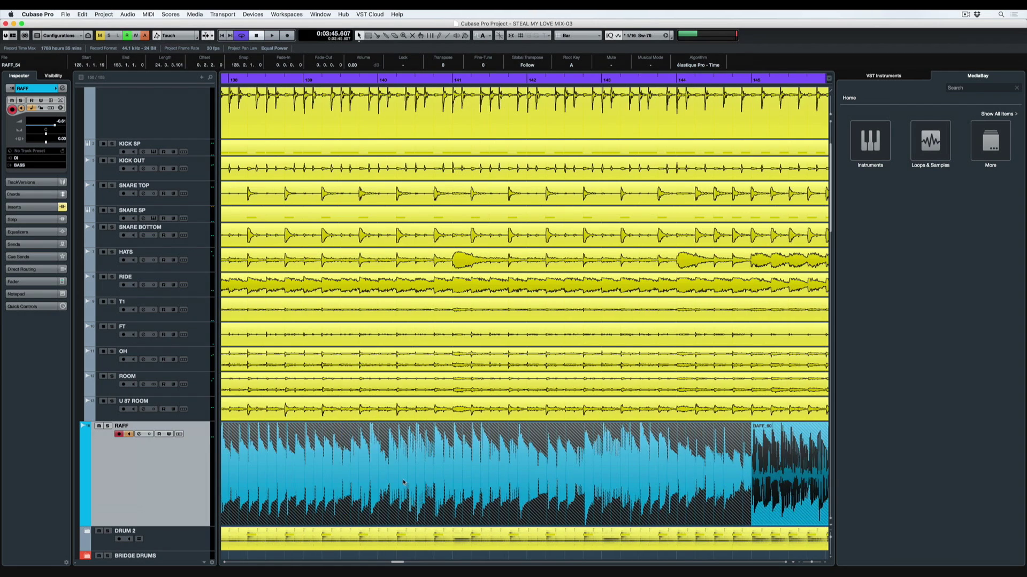
key("h")
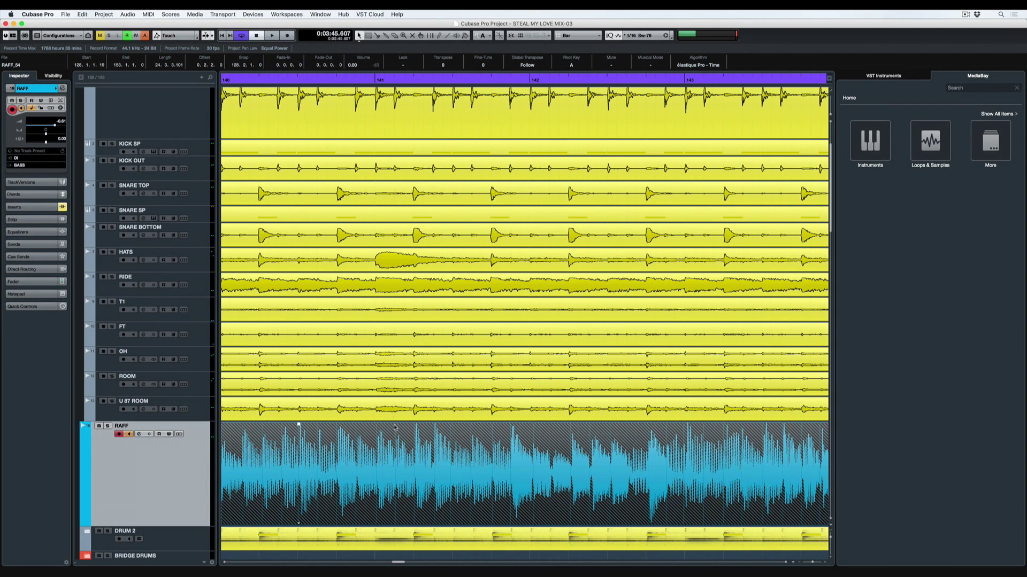
left_click(367, 409)
left_click(364, 383)
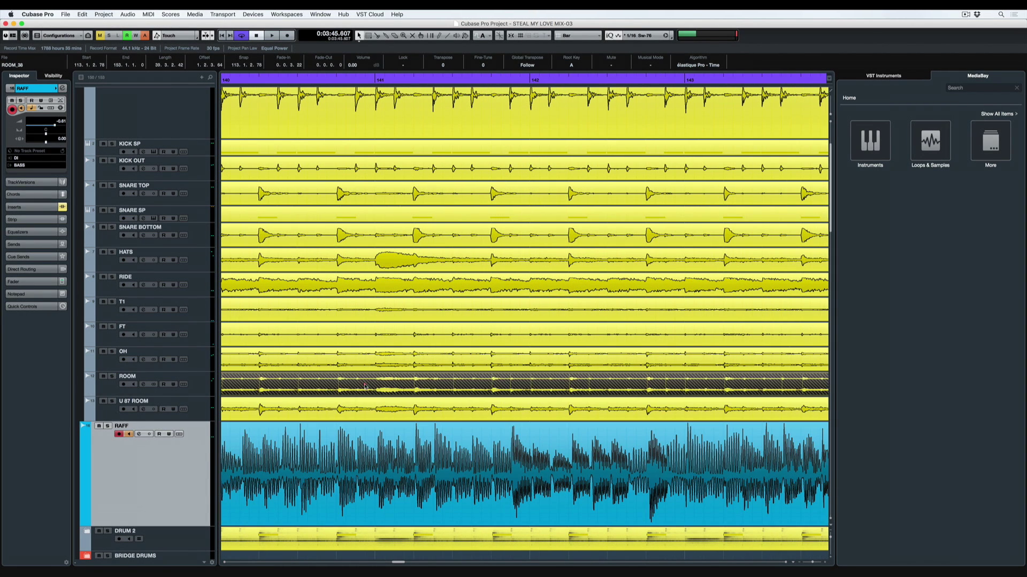
left_click(337, 304)
left_click(344, 279)
left_click(360, 132)
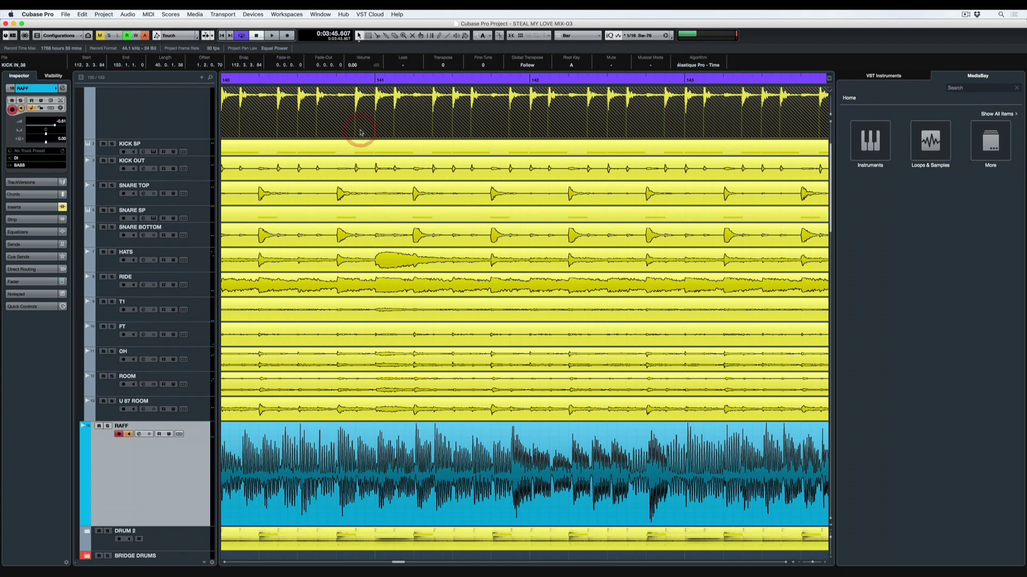
left_click(400, 453)
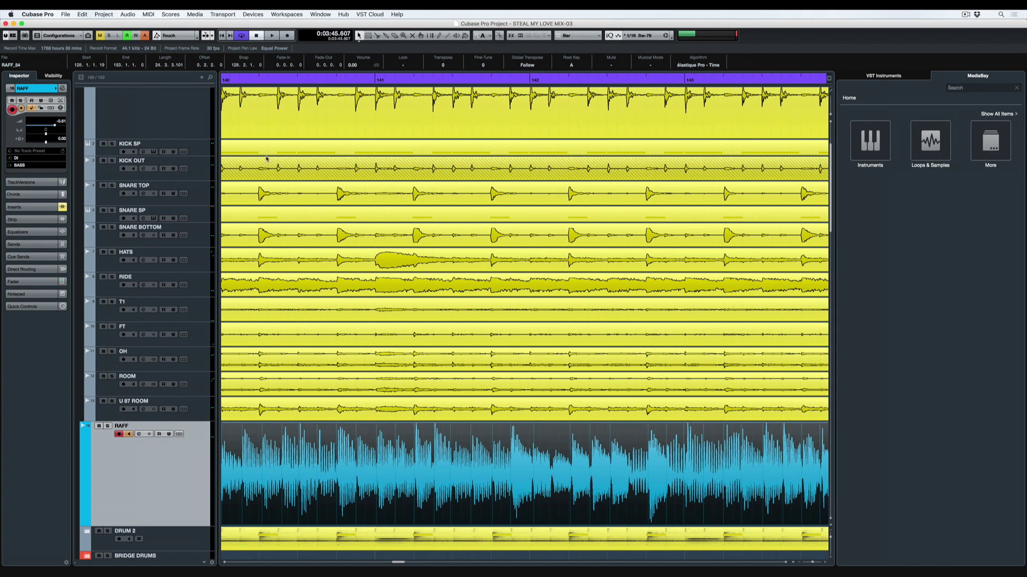
Play the project from near bar 140, then stop playback
left_click(274, 83)
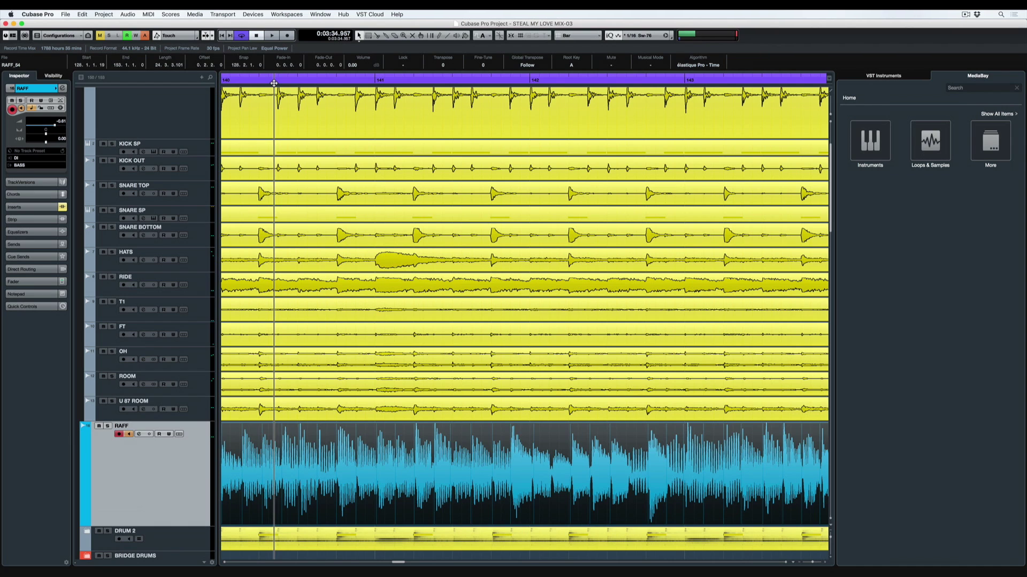
key("space")
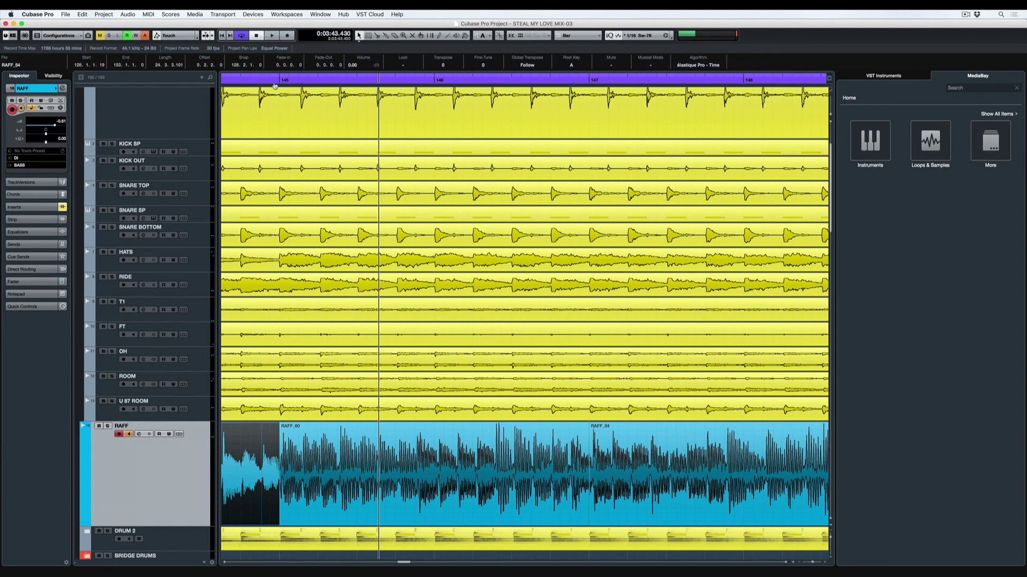
key("space")
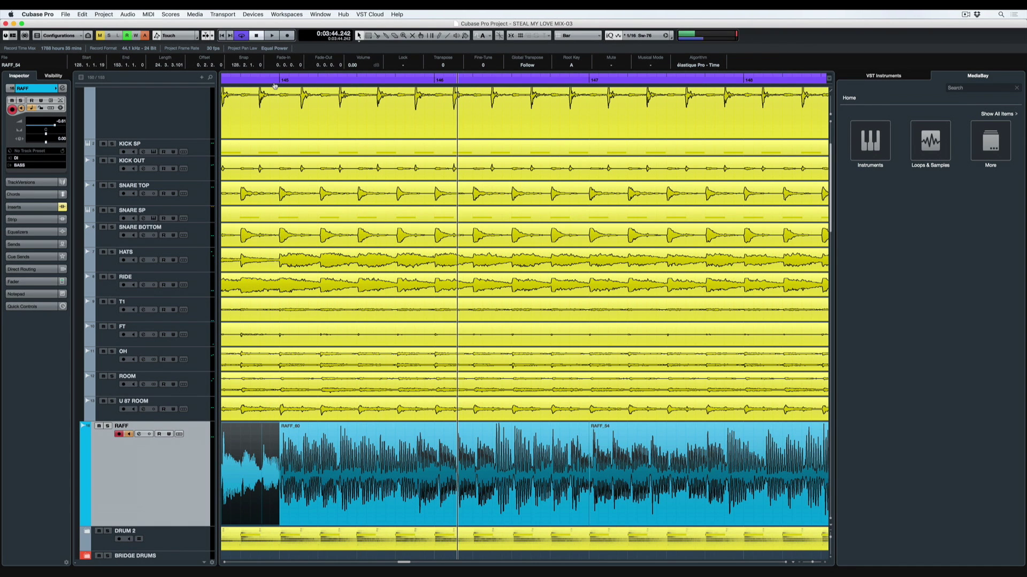
left_click(313, 135)
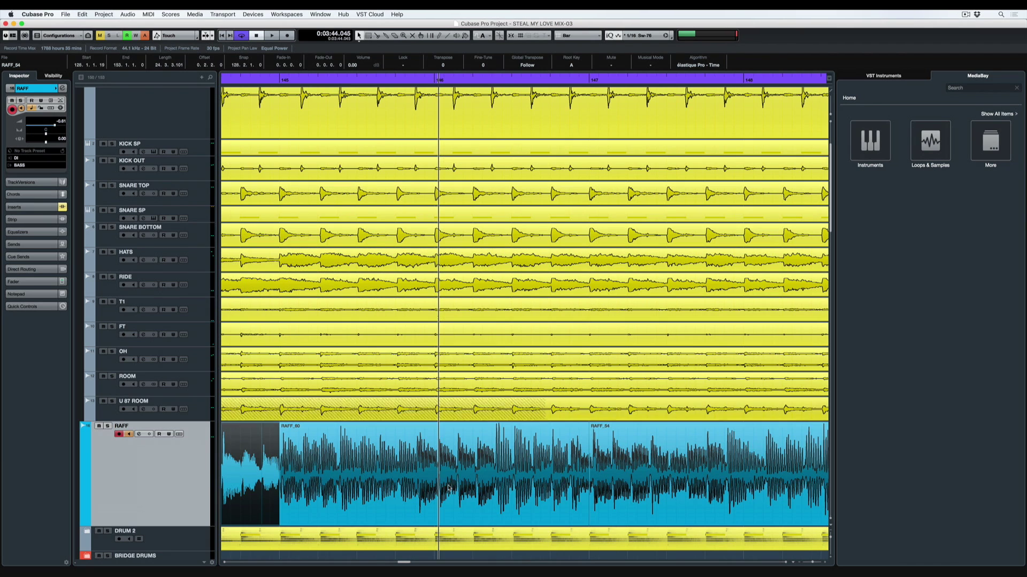
Select RAFF_60, step the playhead back to 3:43.047, and select the previous event RAFF_54
left_click(467, 467)
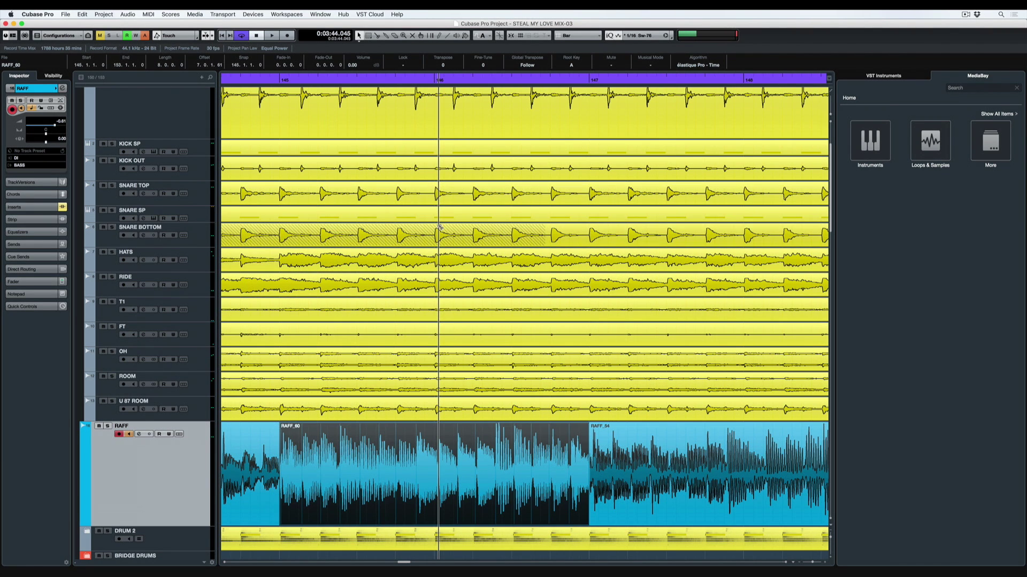
key("minus")
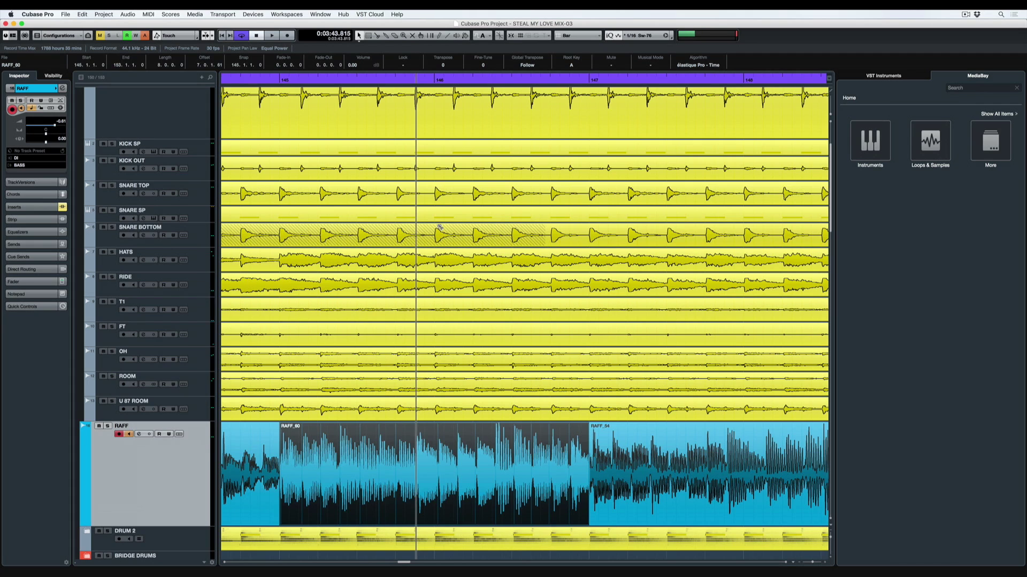
key("minus")
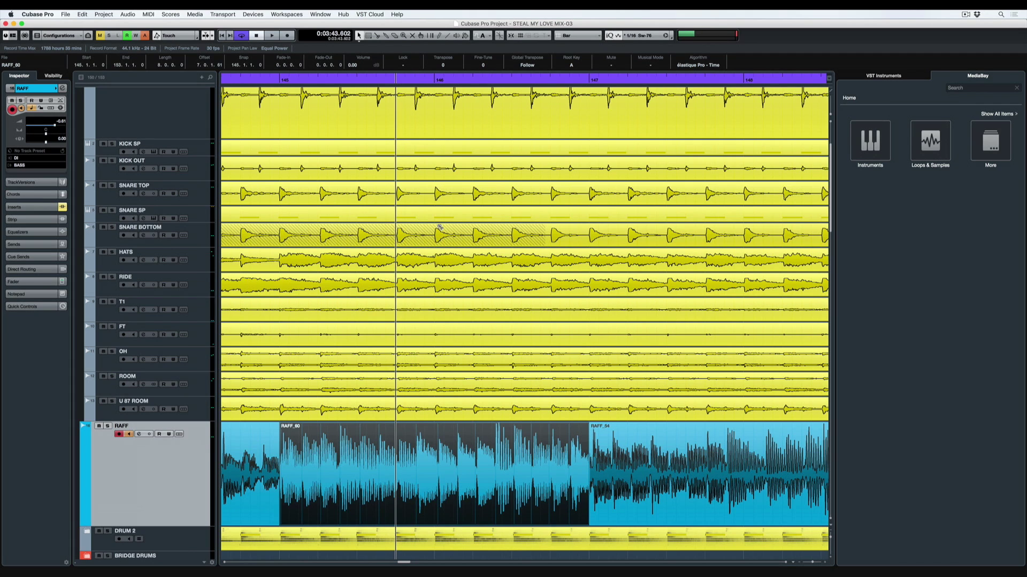
key("minus")
key("minus")
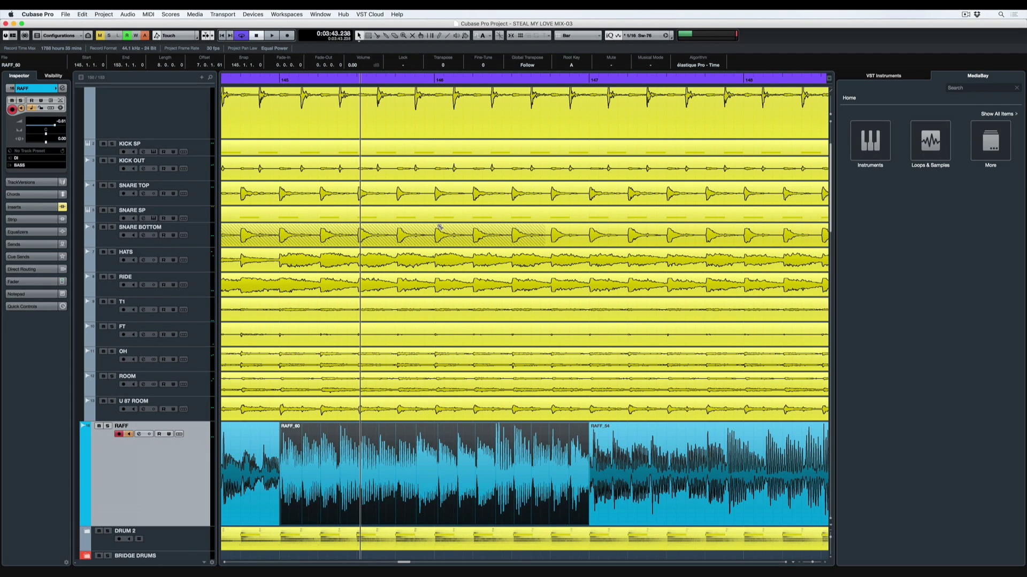
key("minus")
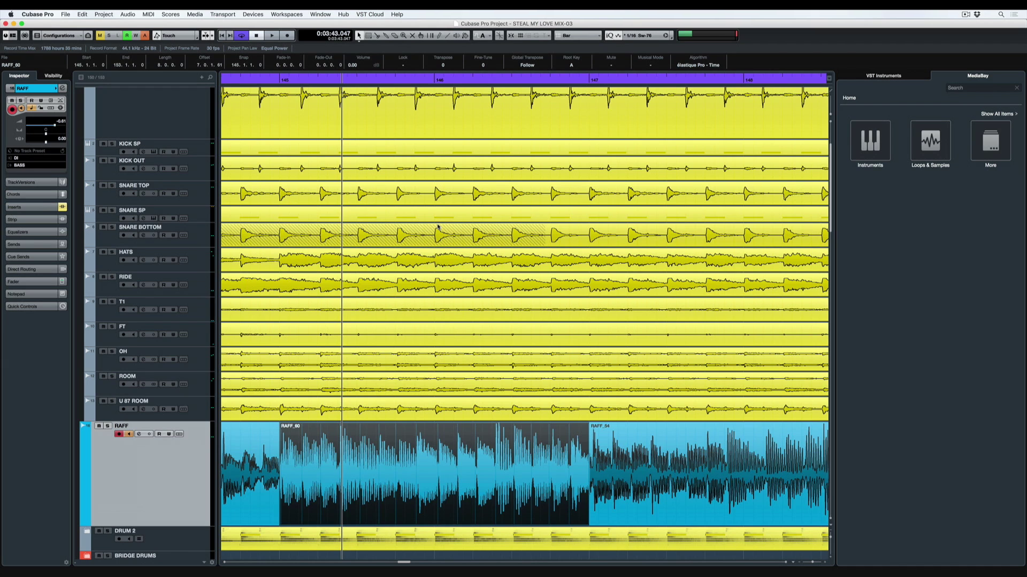
key("Left")
Open RAFF_54 in the Sample Editor, raise the hitpoint threshold and enable hitpoint editing
key("Return")
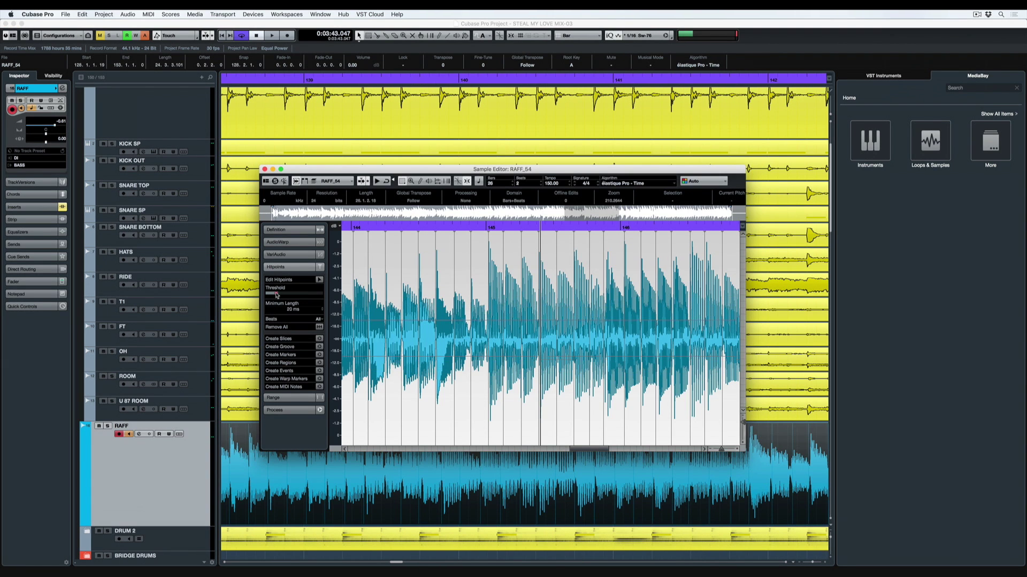
mouse_move(287, 295)
left_mouse_down()
mouse_move(324, 292)
mouse_move(306, 291)
left_mouse_up()
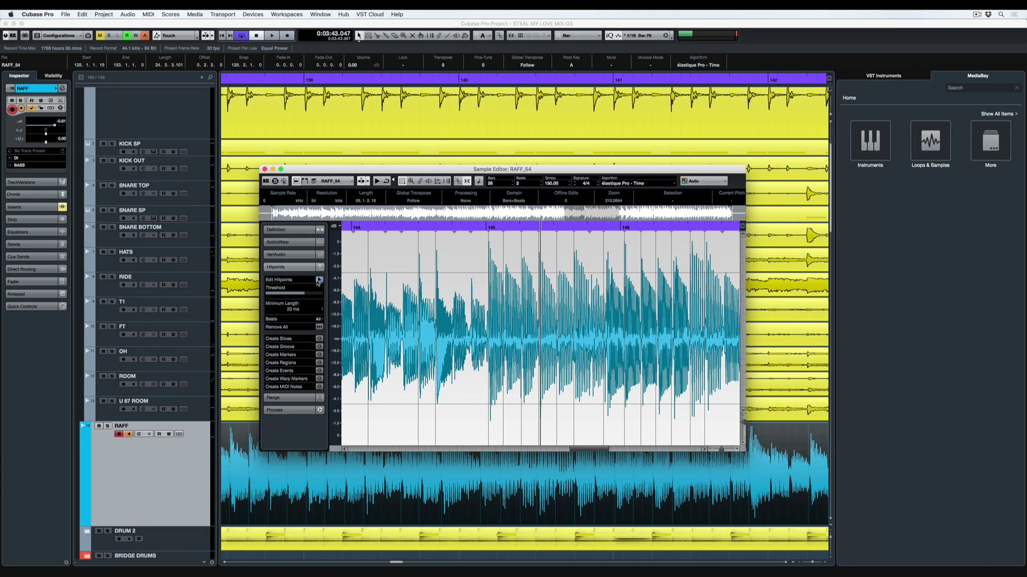
left_click(318, 280)
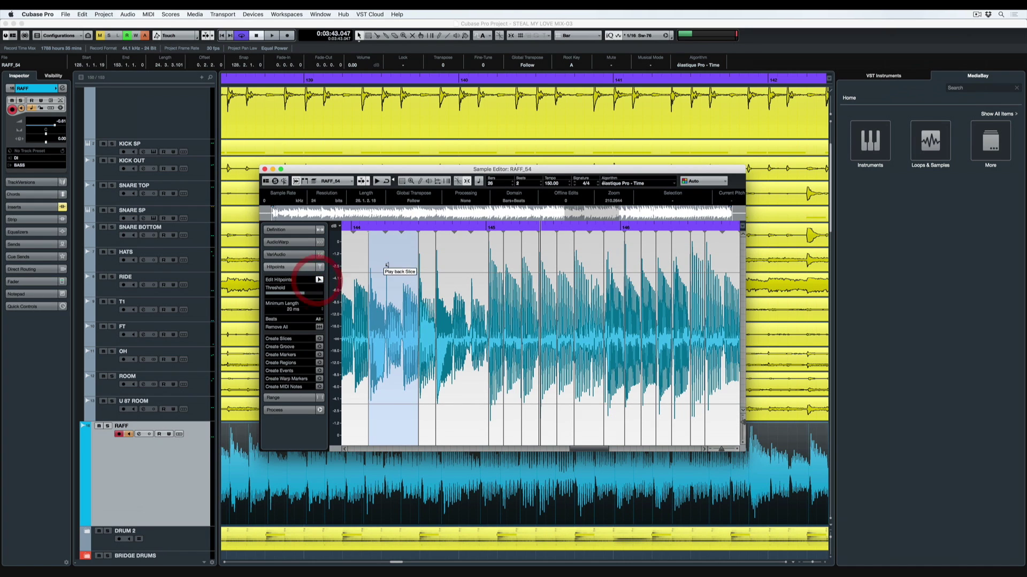
Split the slice after bar 144 with a new hitpoint and choose New Version for the shared audio
left_click(398, 234)
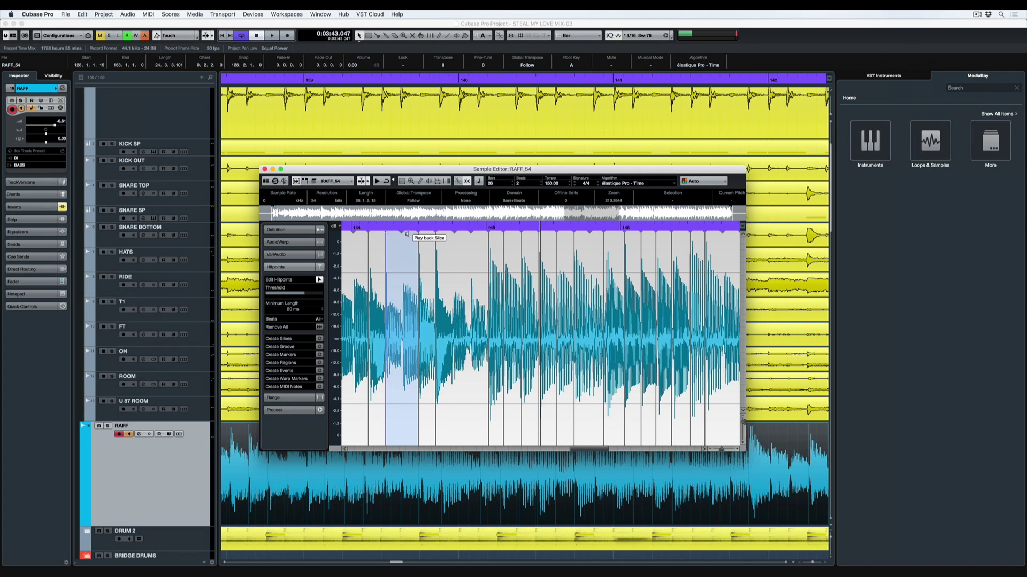
left_click(401, 233, "alt")
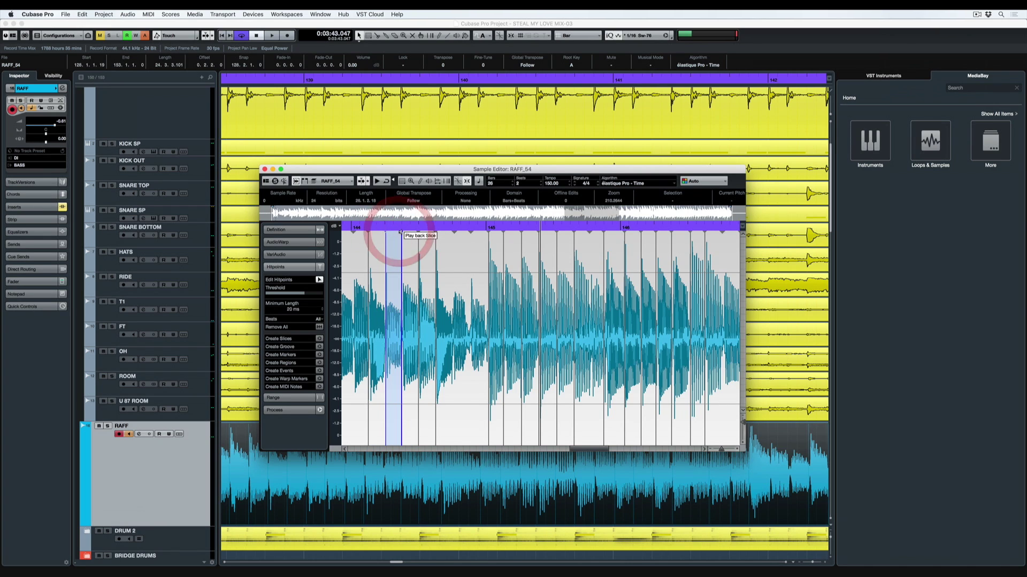
left_click(404, 231)
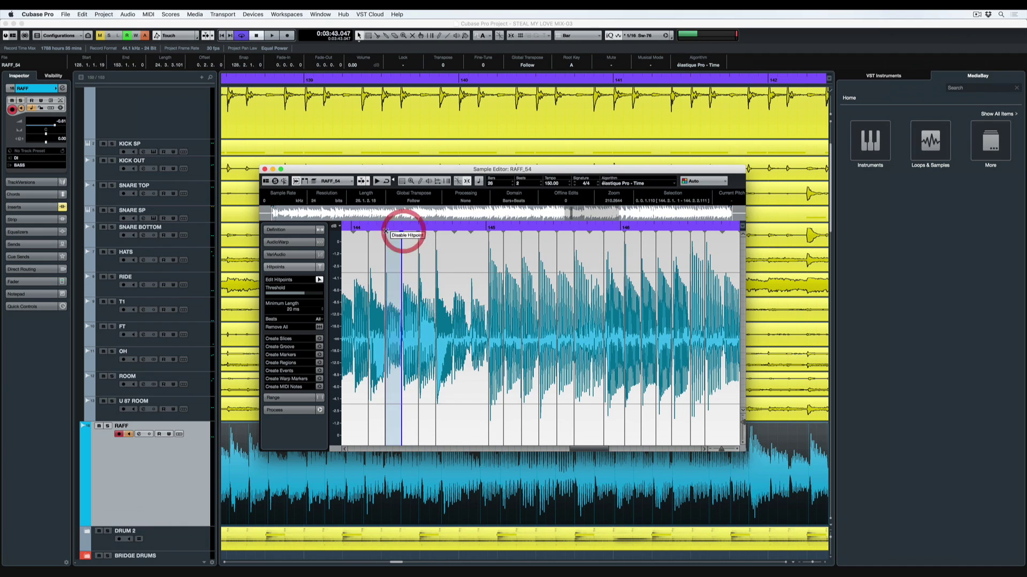
left_click(503, 234)
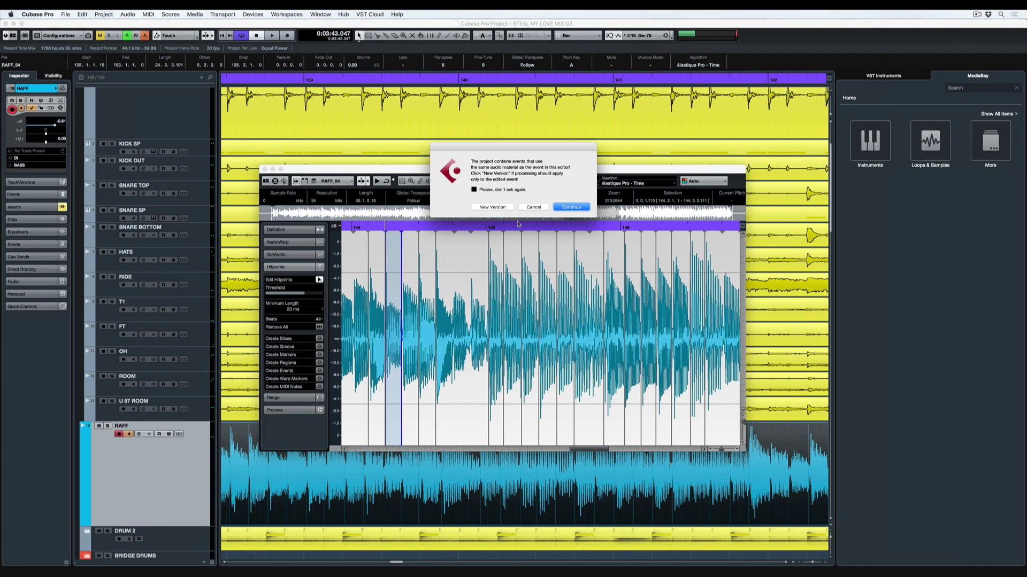
left_click(500, 207)
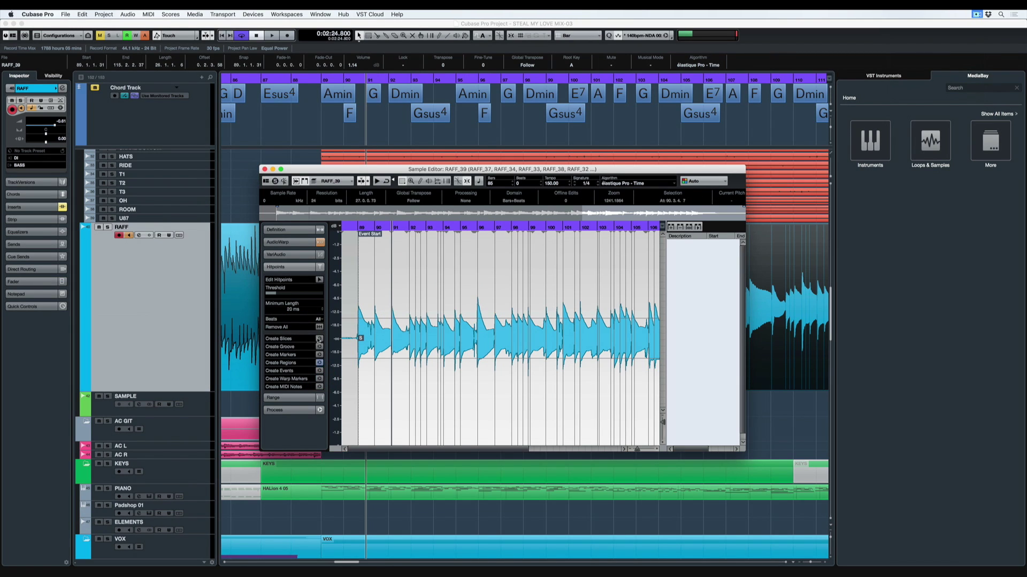
Expand the AudioWarp options for RAFF_39 and zoom in on its waveform
left_click(292, 242)
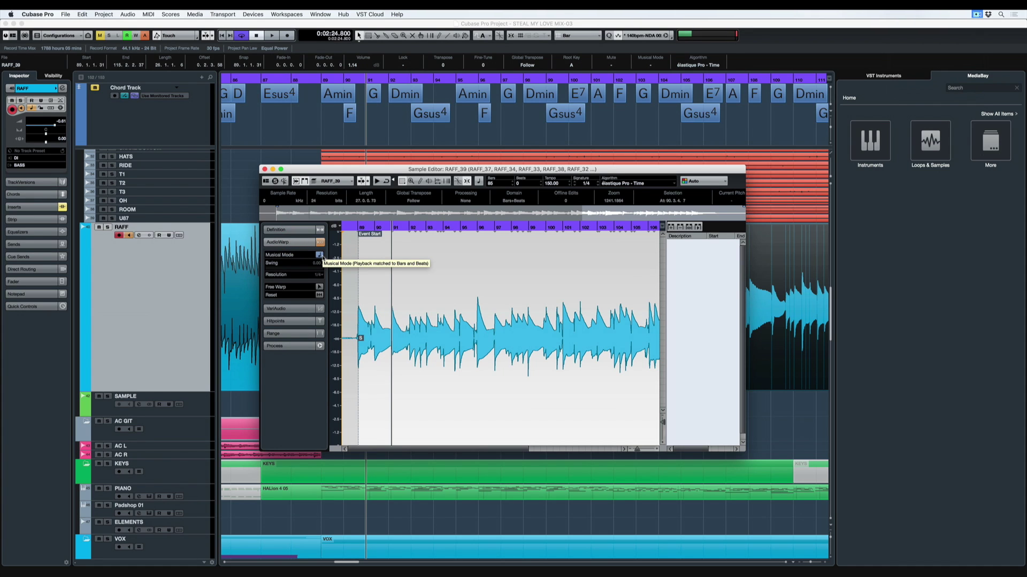
key("h")
key("h")
key("h")
key("h")
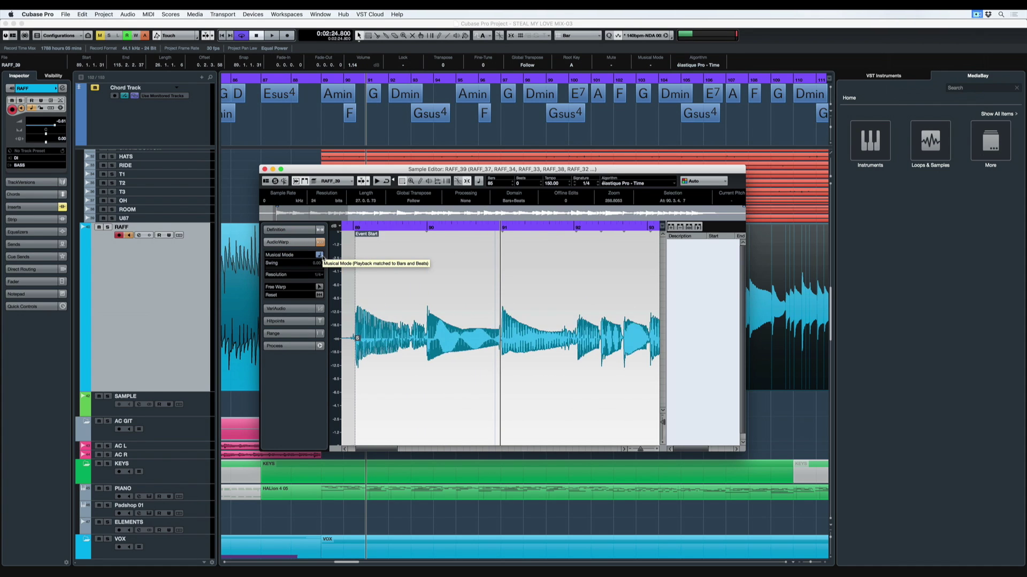
key("h")
key("h")
key("h")
key("h")
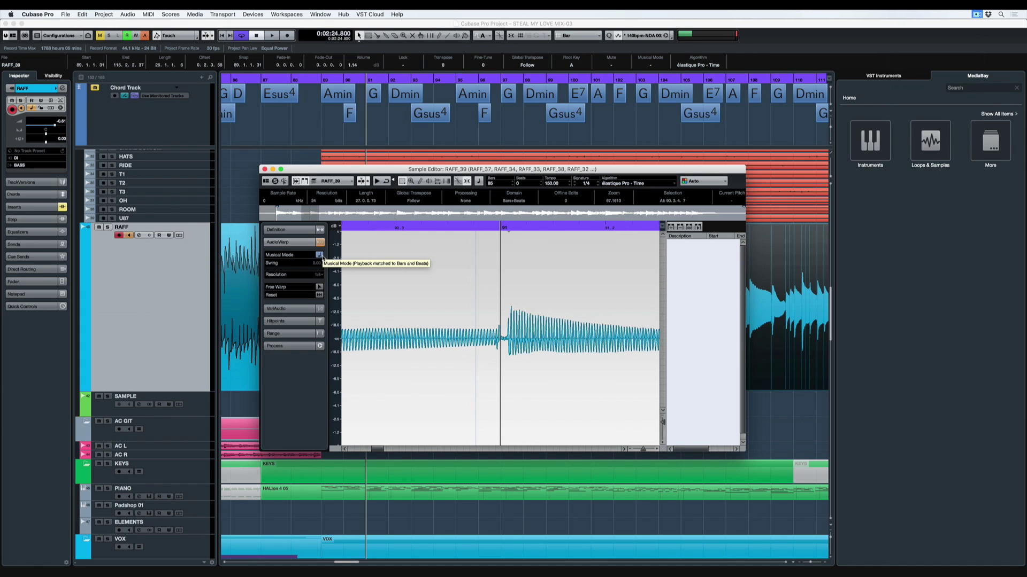
key("g")
key("g")
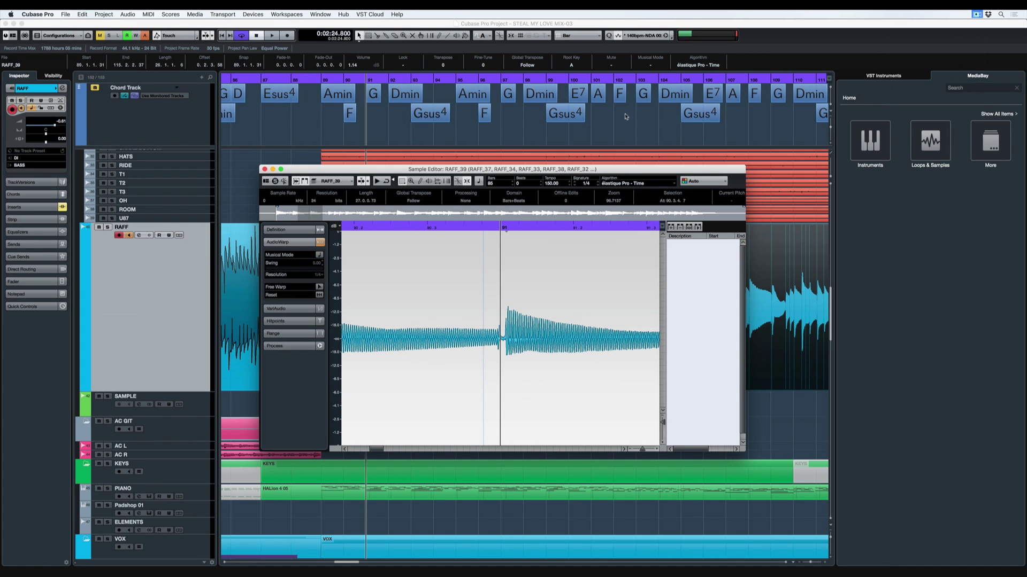
Pick the 1/16 grid preset in the Quantize Panel and apply quantize to RAFF_39
left_click(669, 36)
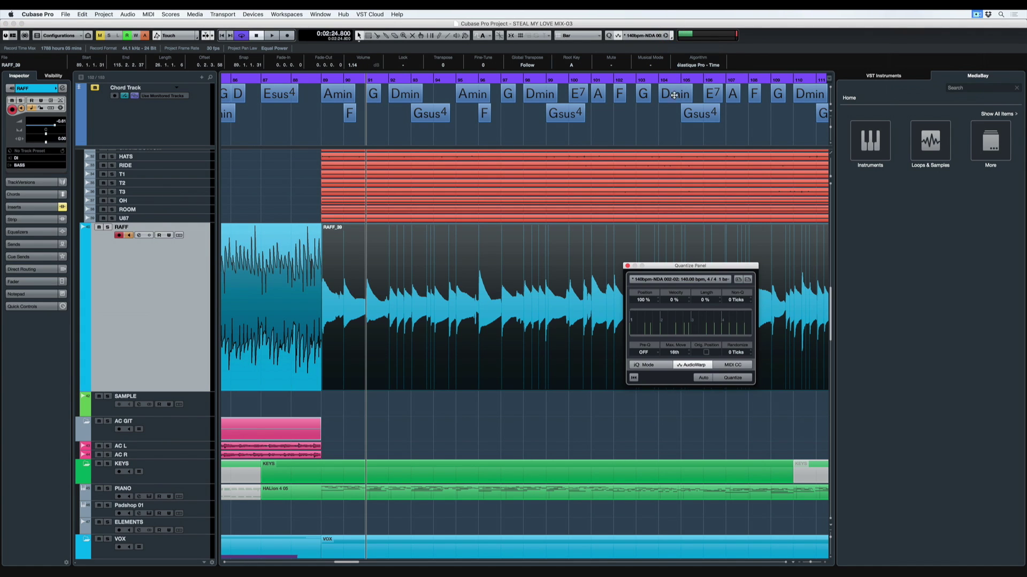
left_click(661, 280)
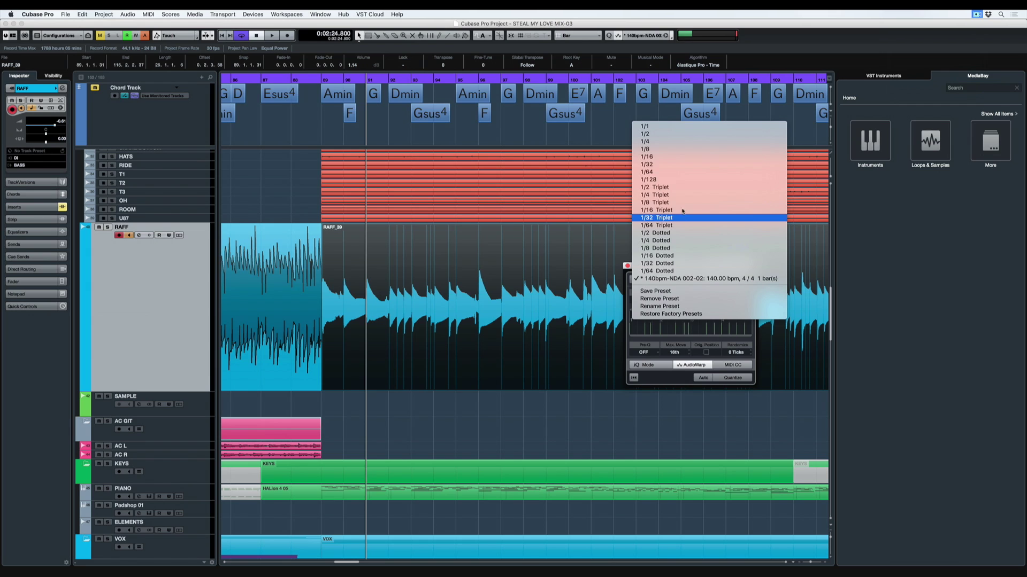
left_click(668, 157)
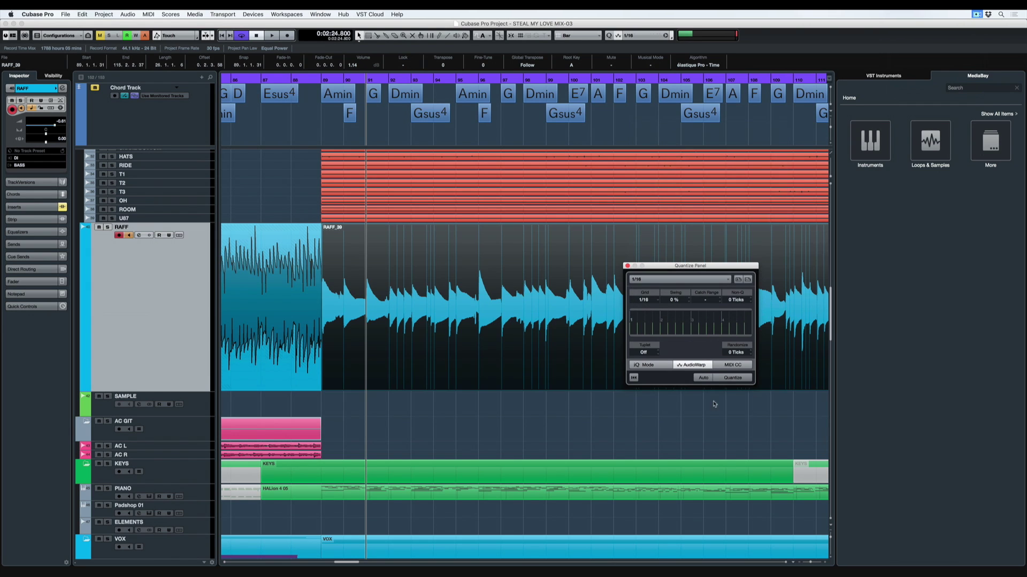
left_click(730, 377)
left_click(731, 377)
left_click(731, 378)
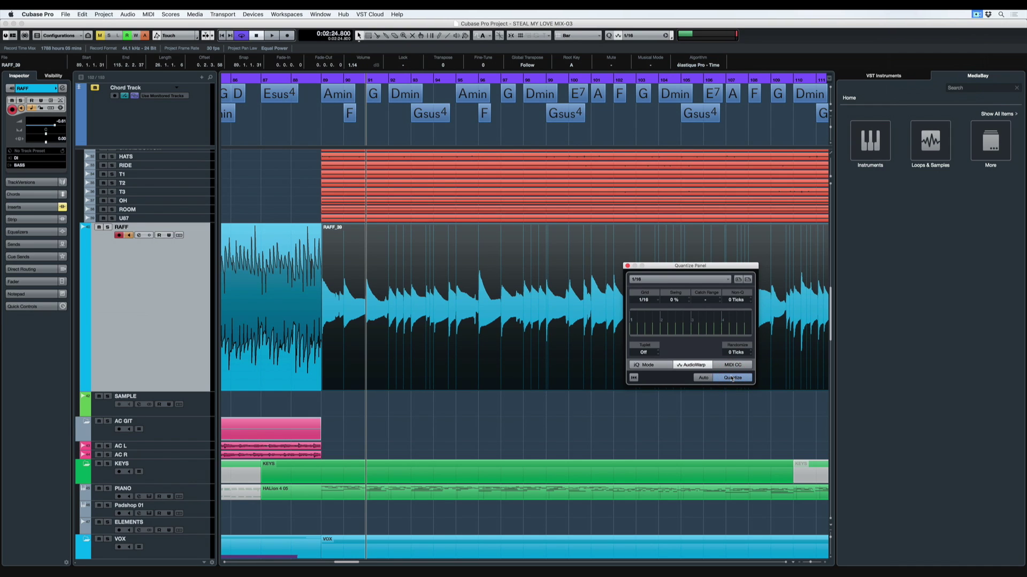
Open RAFF_39, enable Free Warp, and pull the first transient onto the bar 91 line
double_click(567, 304)
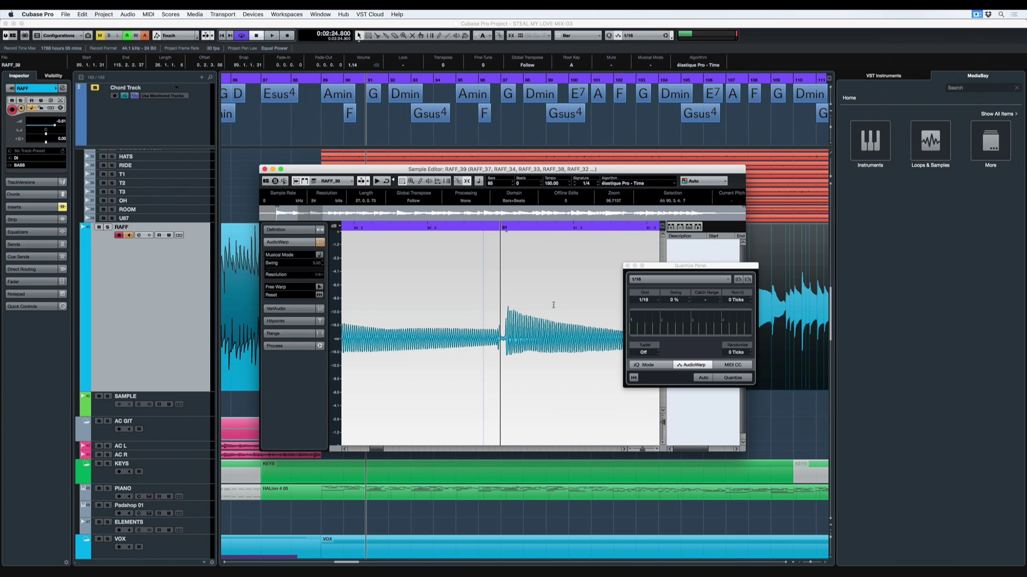
left_click(320, 288)
key("g")
key("g")
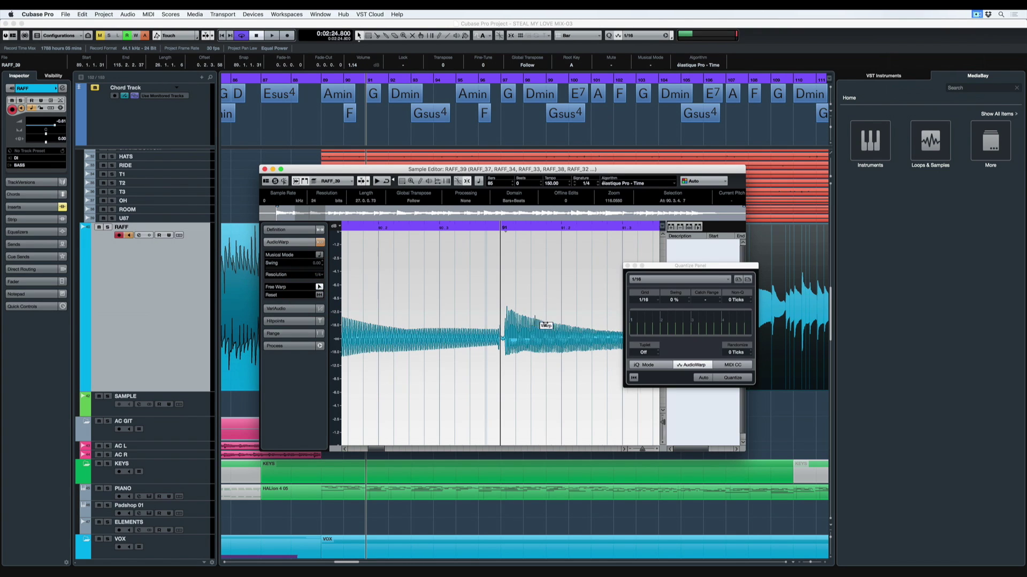
left_click_drag(503, 321, 499, 319)
key("g")
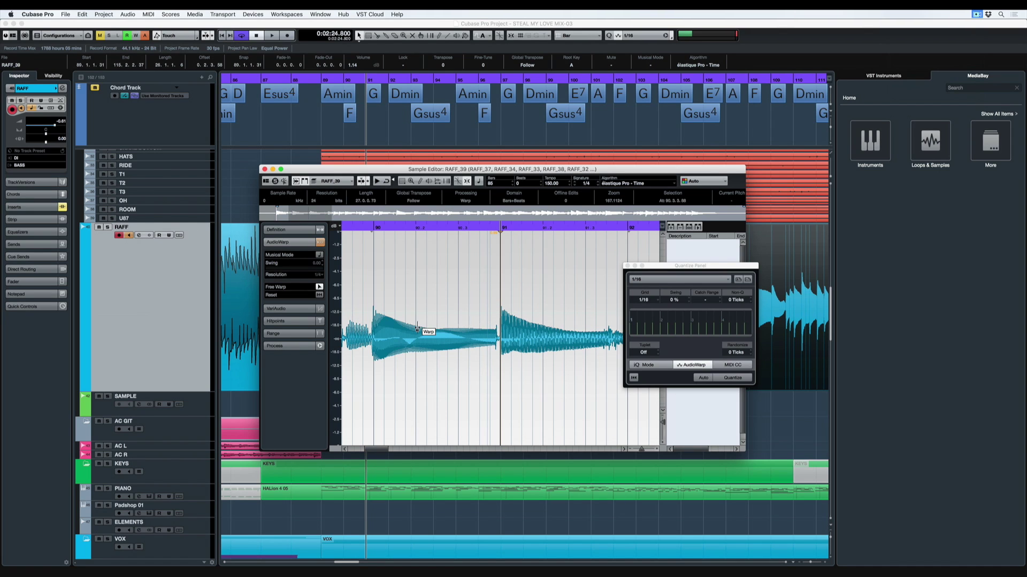
key("g")
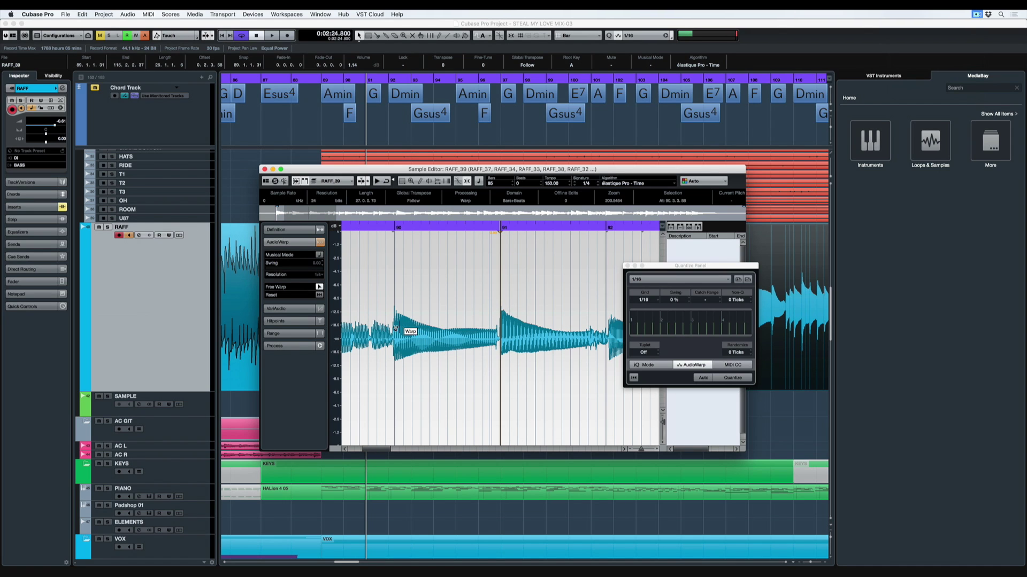
Close the Quantize Panel and warp the transients near bar 92 and 92.3 onto their grid lines
left_click(629, 266)
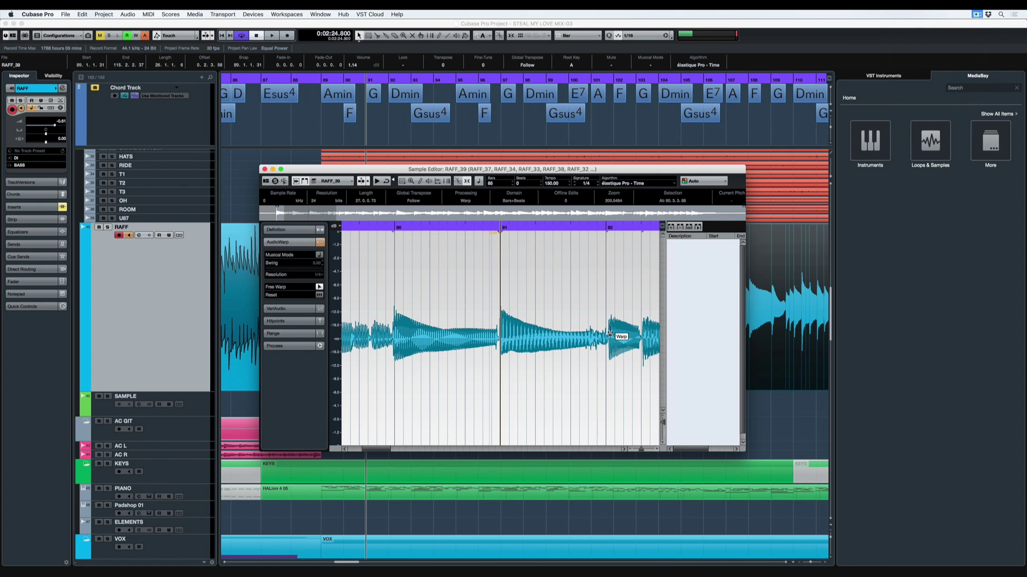
left_click_drag(610, 333, 607, 332)
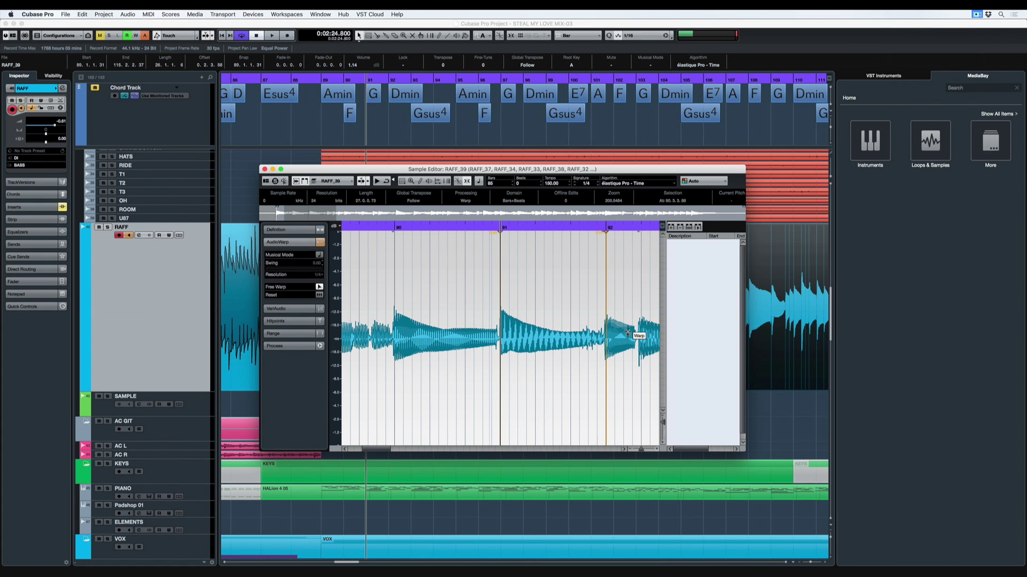
left_click(640, 334)
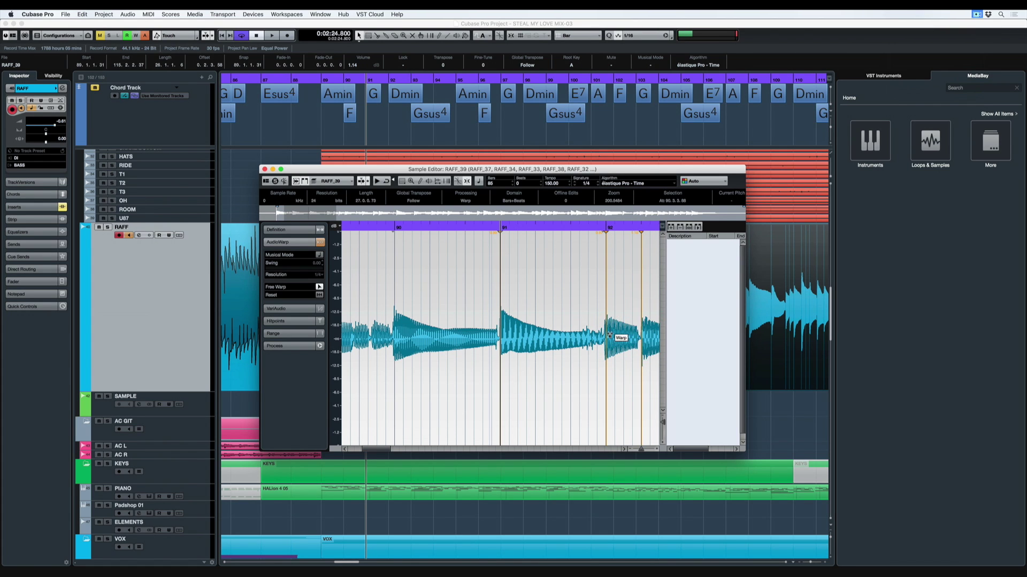
scroll(610, 335, "up", 5)
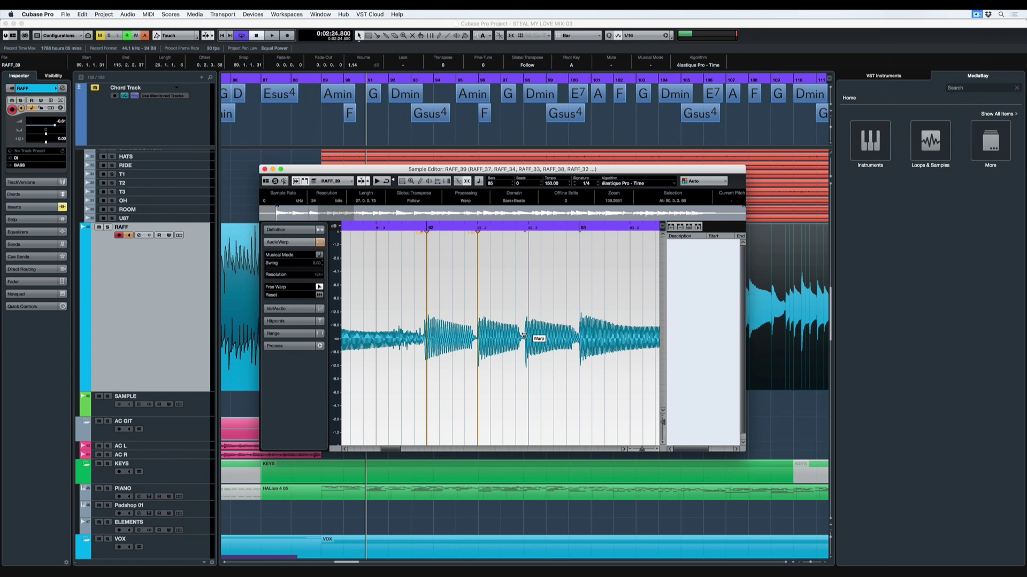
left_click_drag(524, 336, 575, 331)
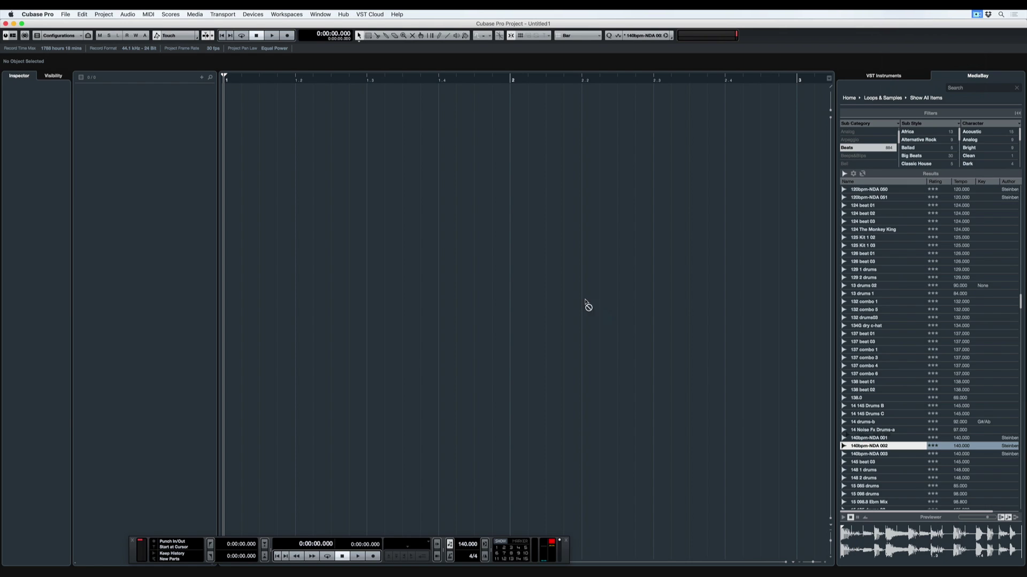
Drag the 140bpm-NDA 002 loop from MediaBay onto bar 1 of the empty project
left_click_drag(588, 306, 232, 96)
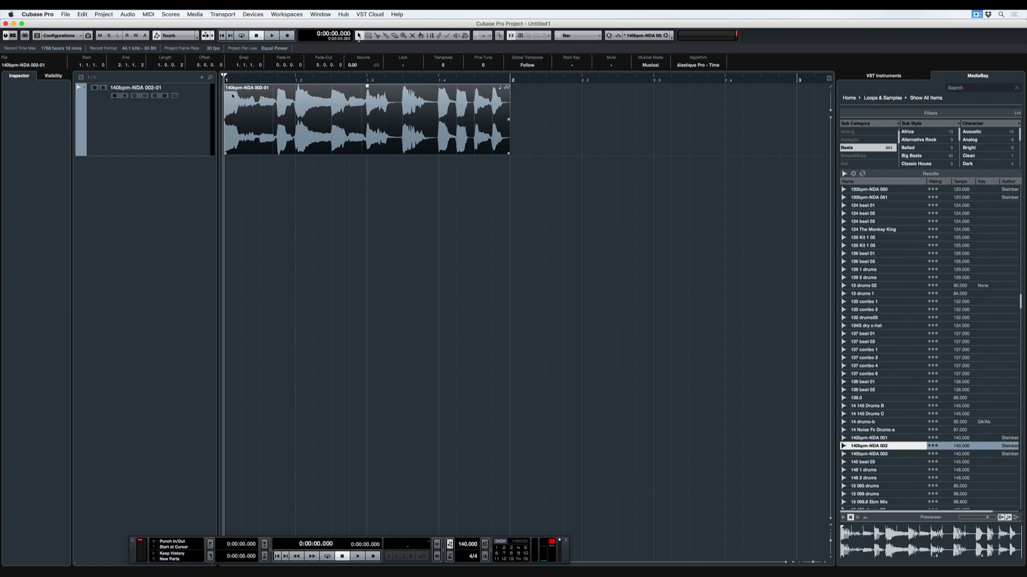
Lower the hitpoint threshold on the 140bpm-NDA 002-01 loop and create events at its hitpoints
double_click(371, 126)
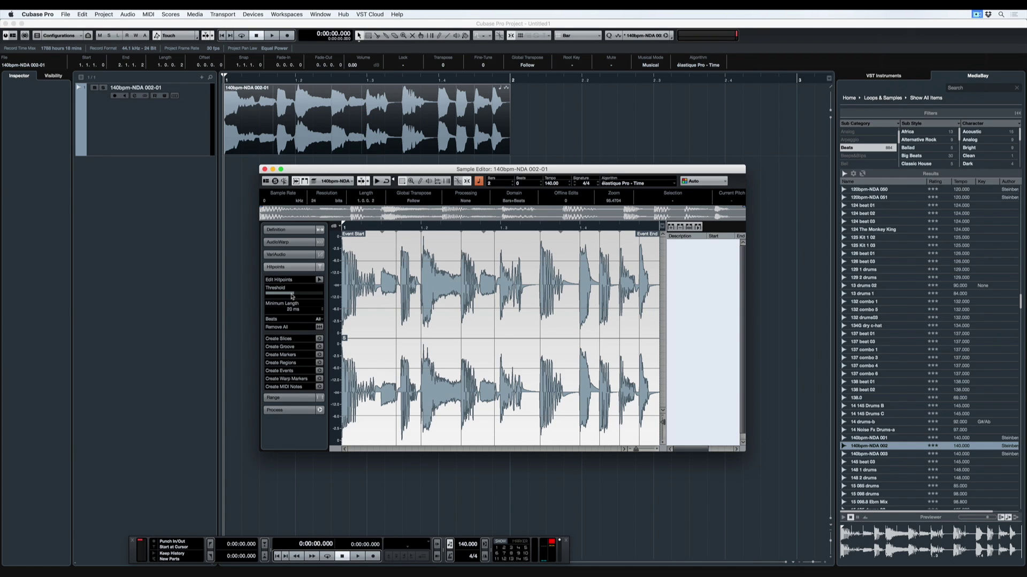
mouse_move(292, 297)
left_mouse_down()
mouse_move(278, 297)
mouse_move(308, 295)
left_mouse_up()
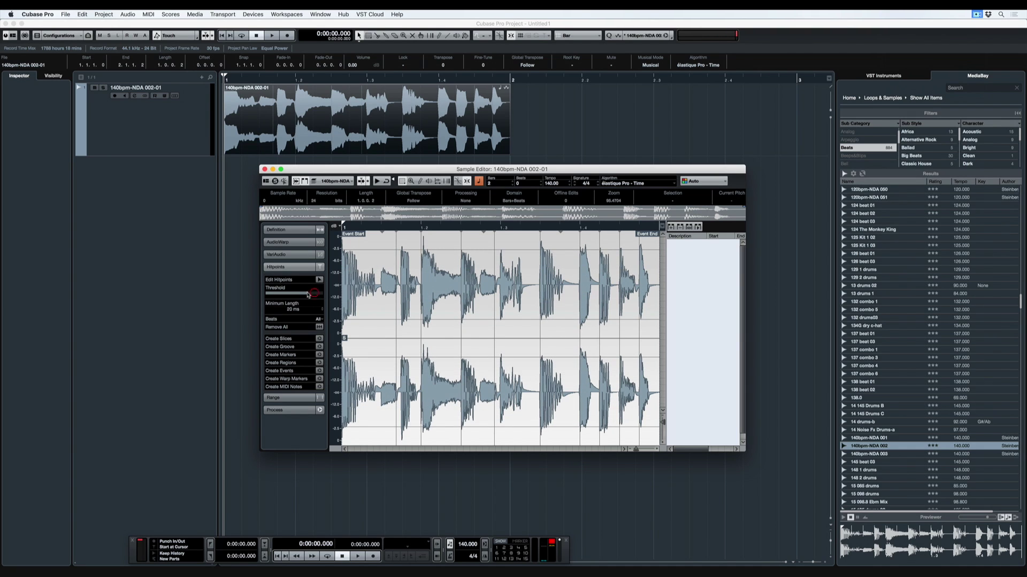
left_click_drag(307, 294, 276, 292)
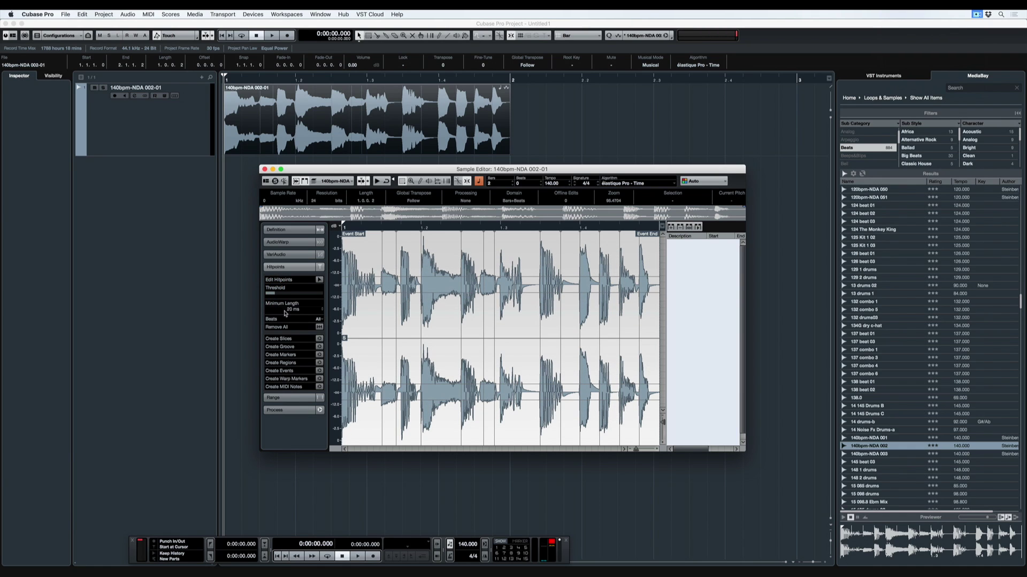
left_click(319, 371)
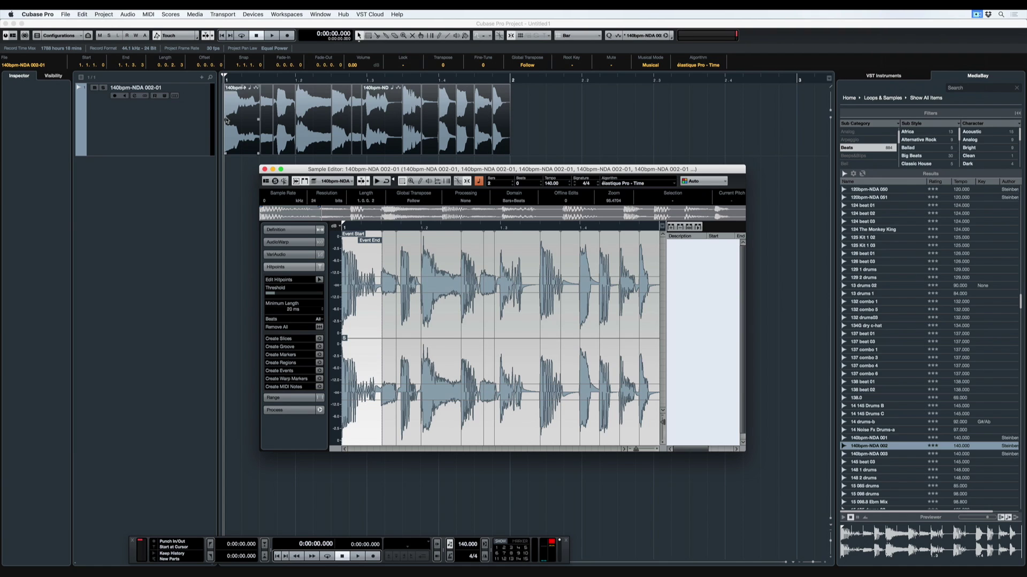
key("super+w")
Add an instrument track using Steinberg > Drum > Groove Agent as the instrument
right_click(117, 177)
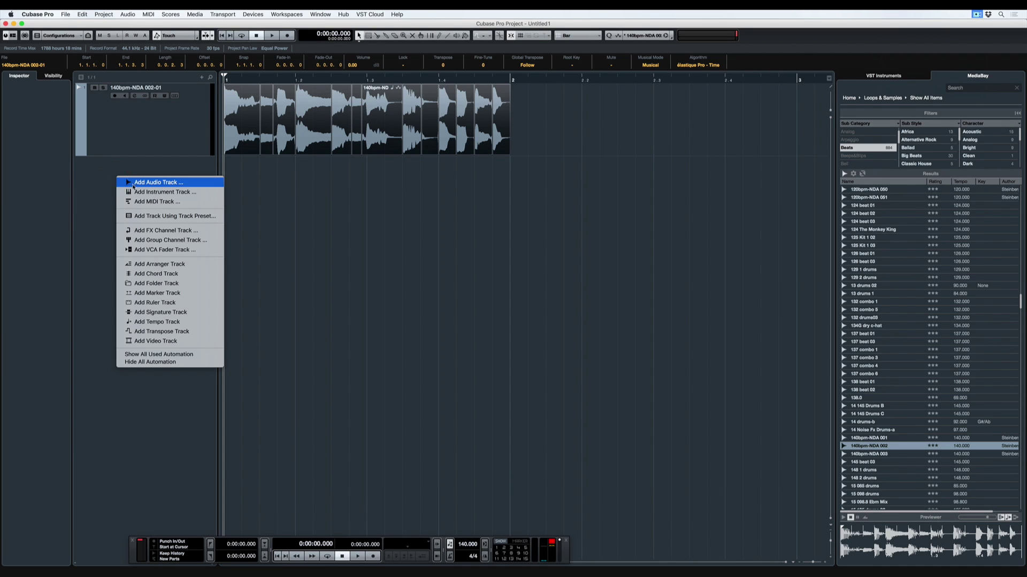
left_click(134, 192)
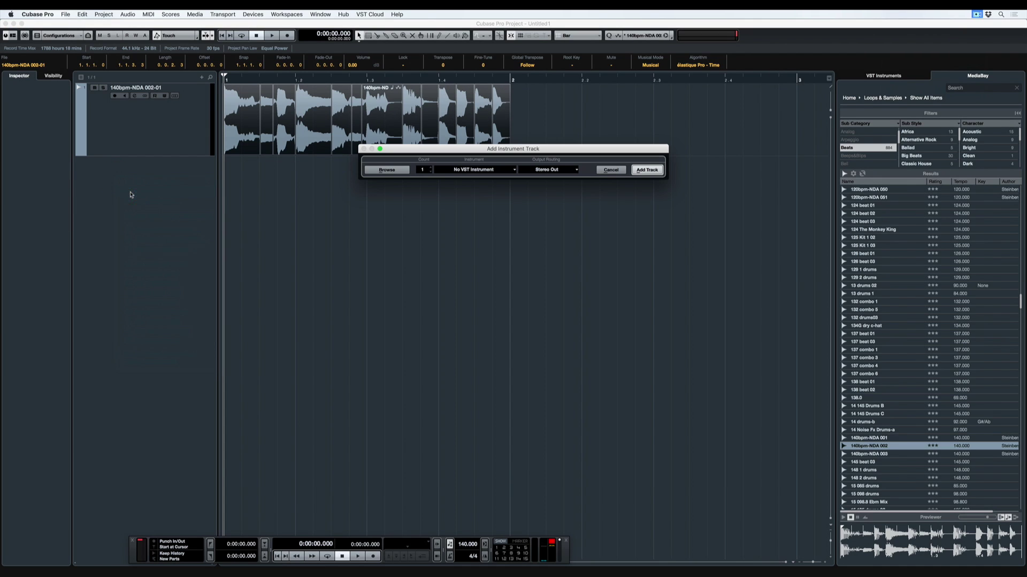
left_click(455, 170)
left_click(447, 213)
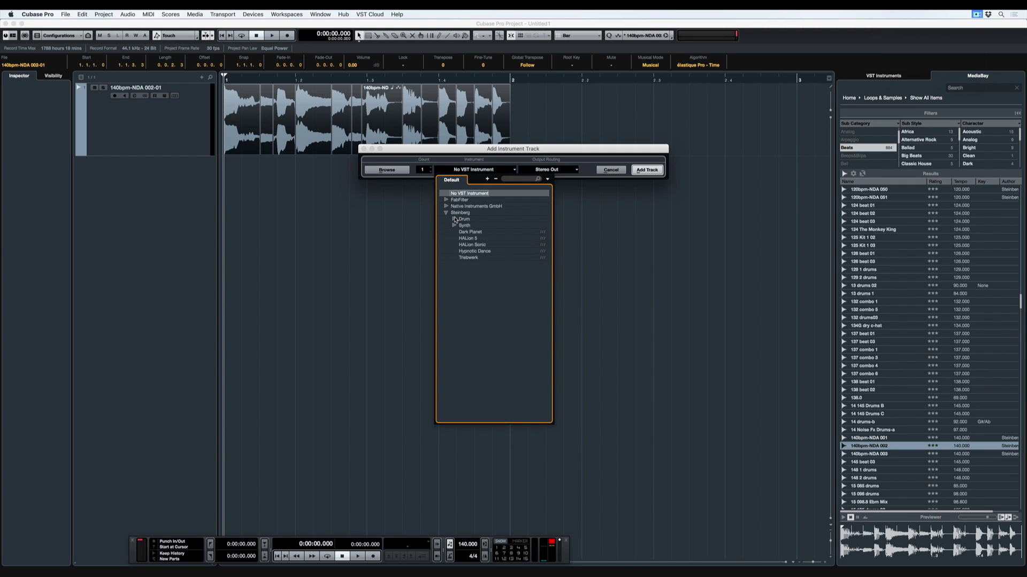
left_click(455, 219)
left_click(474, 225)
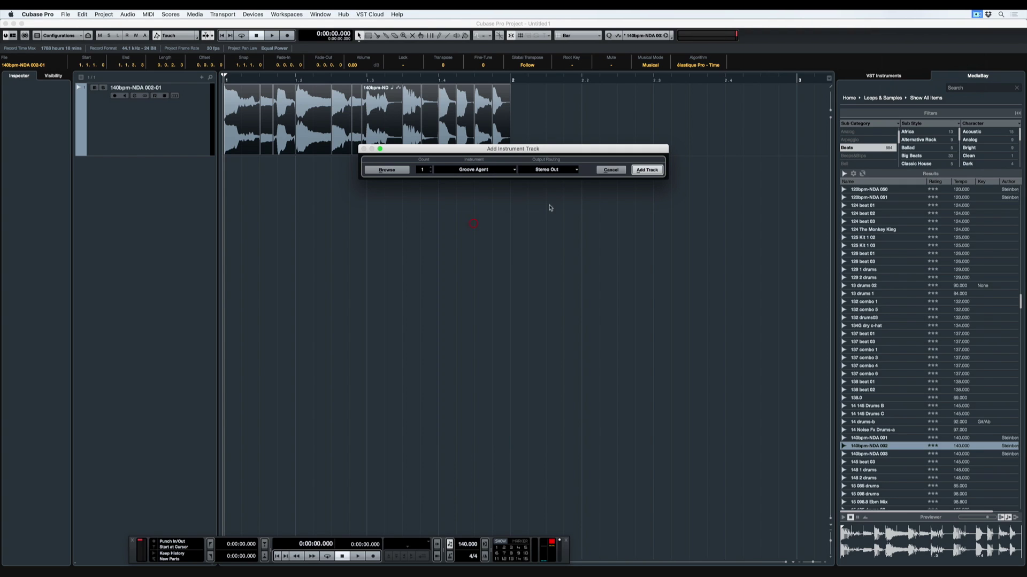
left_click(638, 170)
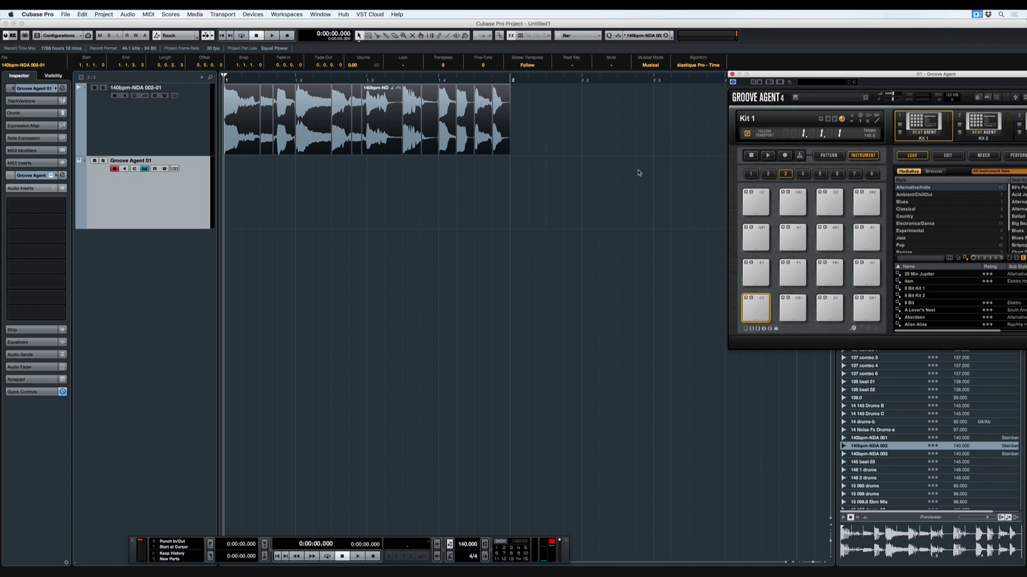
Drop all the drum loop slices onto Groove Agent pad C1 and audition the first few hits
left_click_drag(598, 182, 240, 120)
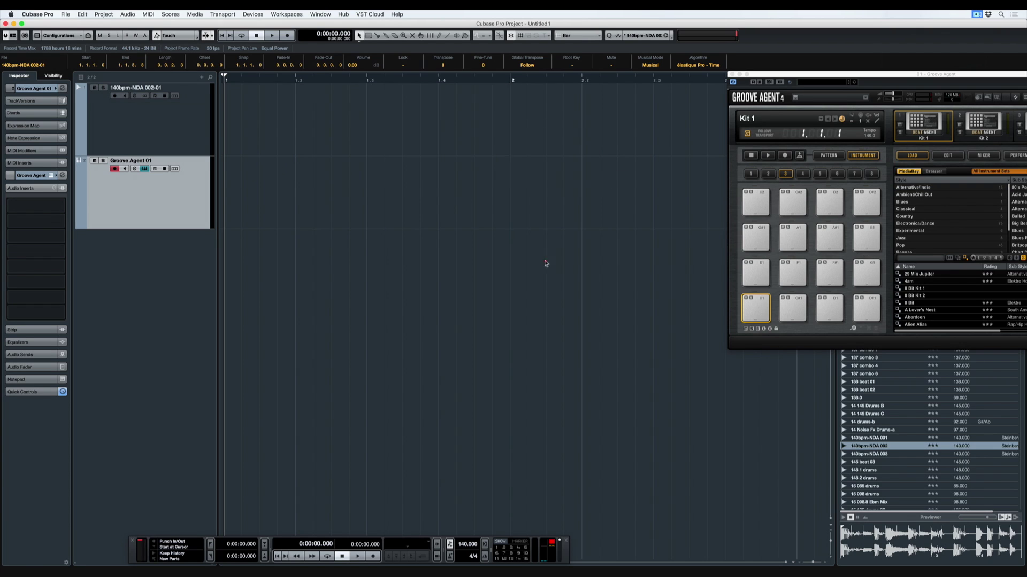
left_click_drag(545, 263, 759, 316)
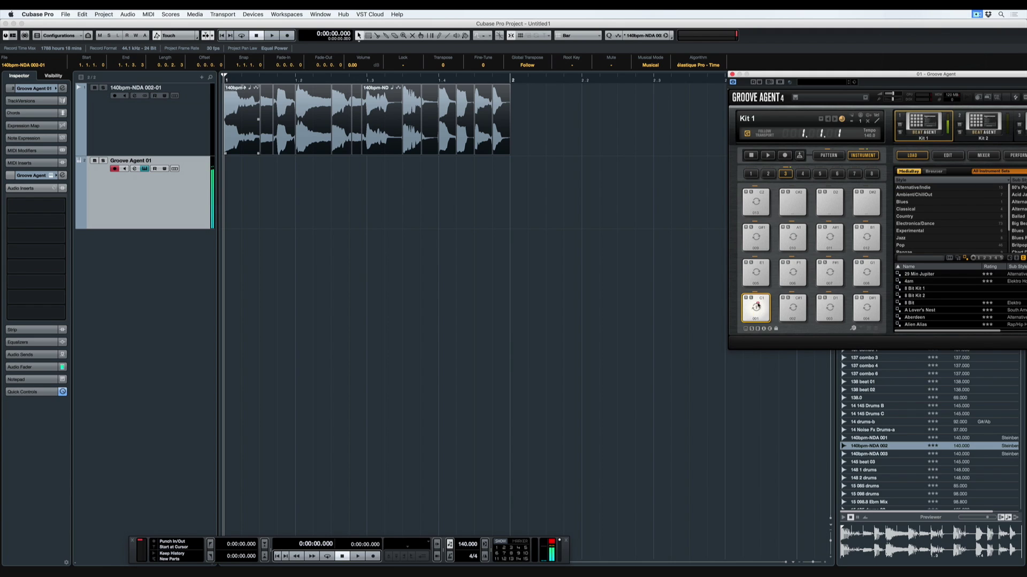
left_click(793, 307)
left_click(834, 309)
left_click(866, 309)
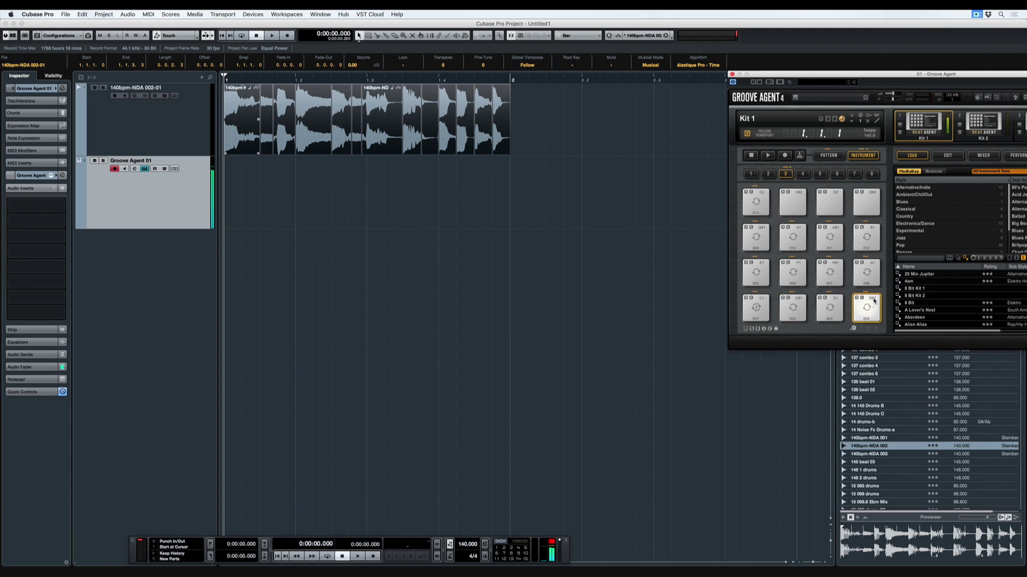
Audition the remaining slice pads, then play the 140bpm-NDA 002-01 pattern on pad G#-1
left_click(866, 273)
left_click(830, 273)
left_click(795, 273)
left_click(756, 273)
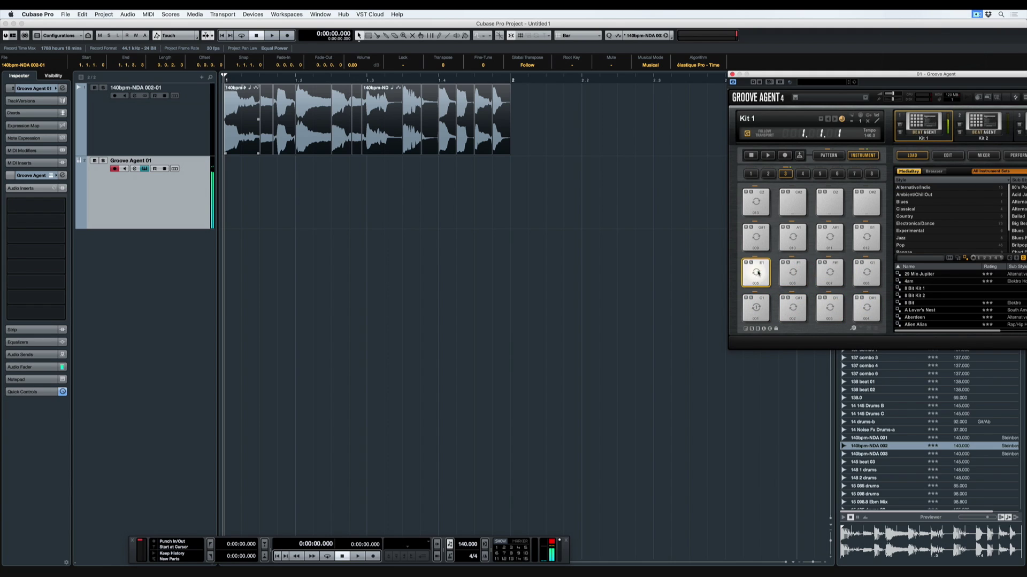
left_click(830, 155)
left_click(756, 308)
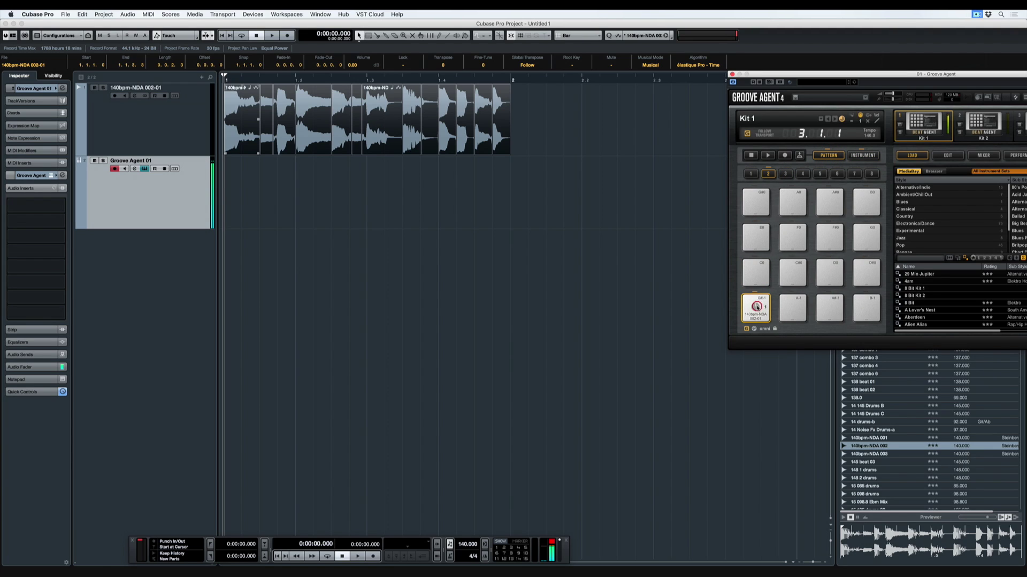
Open the 140bpm-NDA 002-02 drum loop in the Sample Editor and lower its hitpoint threshold
left_click_drag(756, 308, 271, 119)
double_click(271, 119)
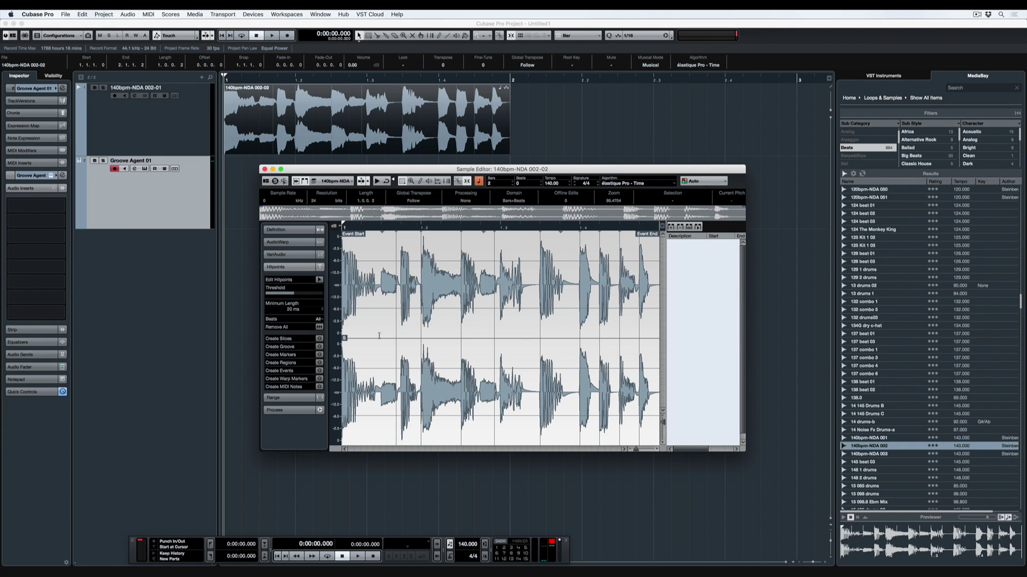
left_click_drag(292, 294, 277, 293)
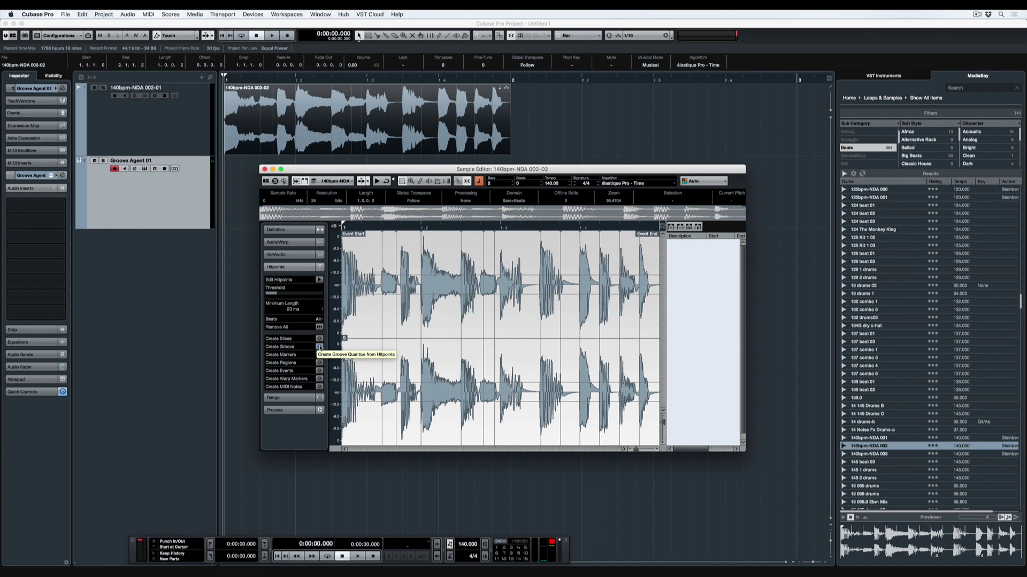
Create a groove quantize preset from the hitpoints and bring it up in the Quantize Panel
left_click(319, 347)
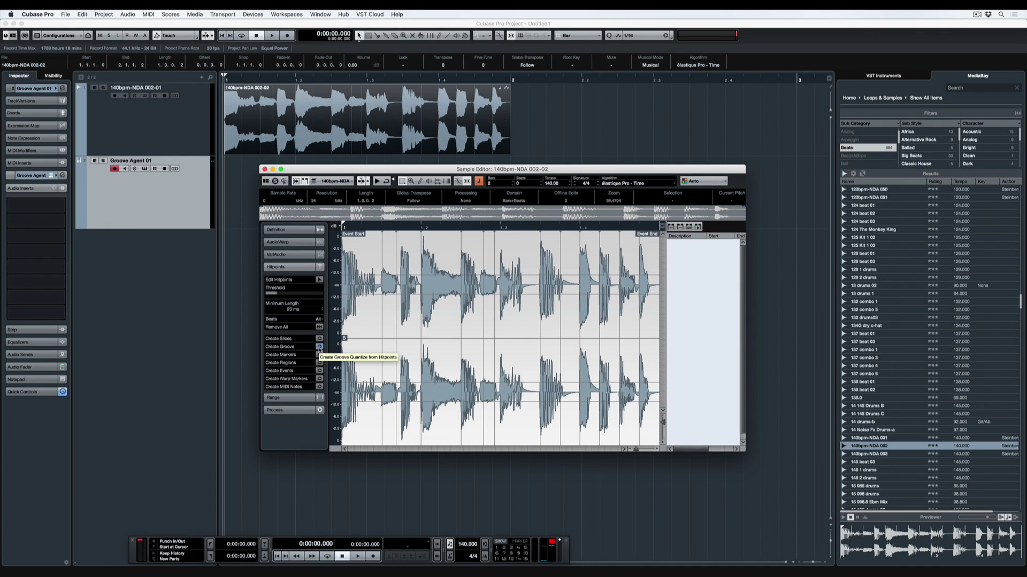
left_click(320, 347)
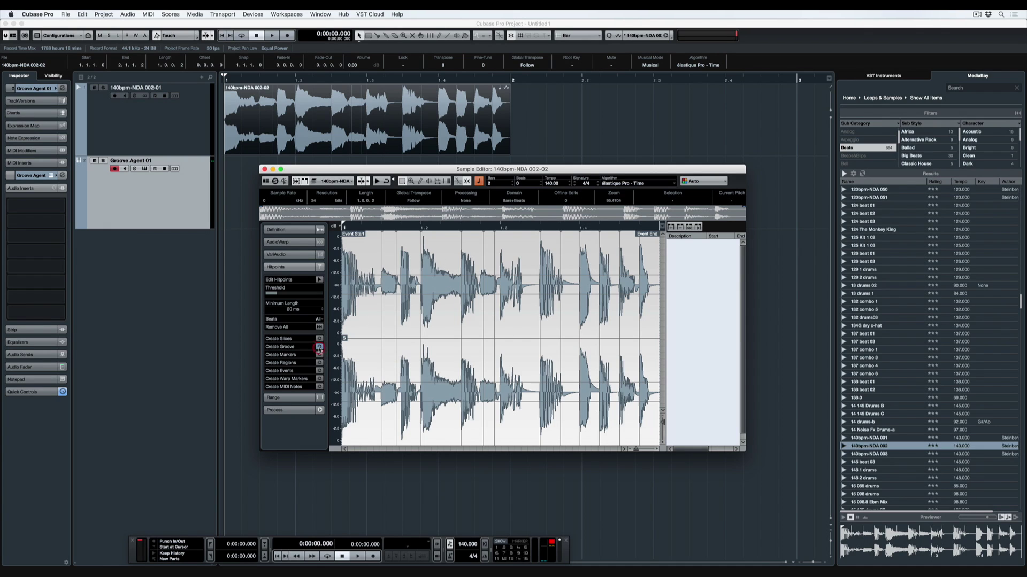
left_click(672, 35)
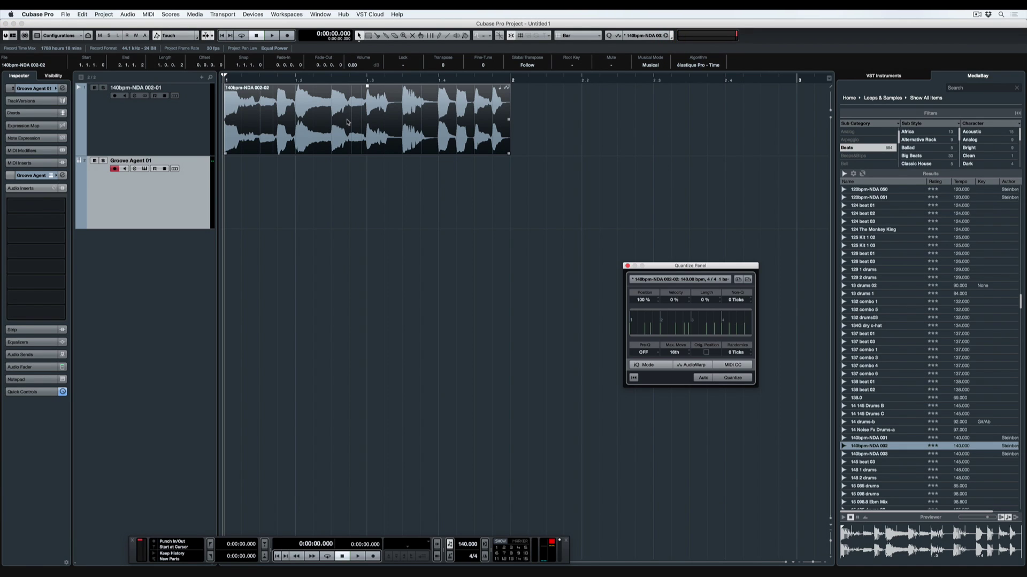
Play the drum loop, then filter MediaBay to MIDI Loops and preview 68Mod - Chorus B - MuteGtr
key("space")
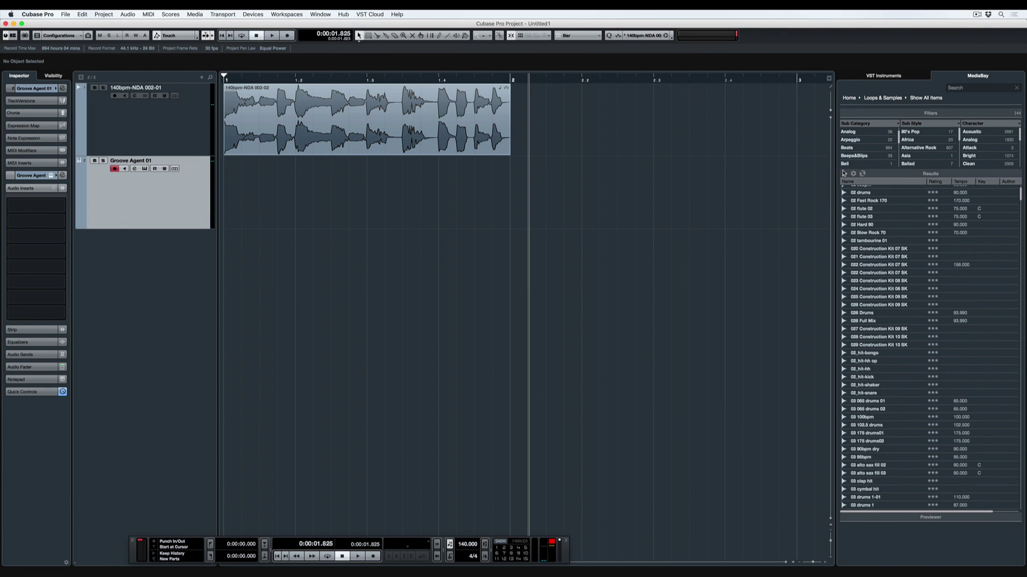
left_click(843, 173)
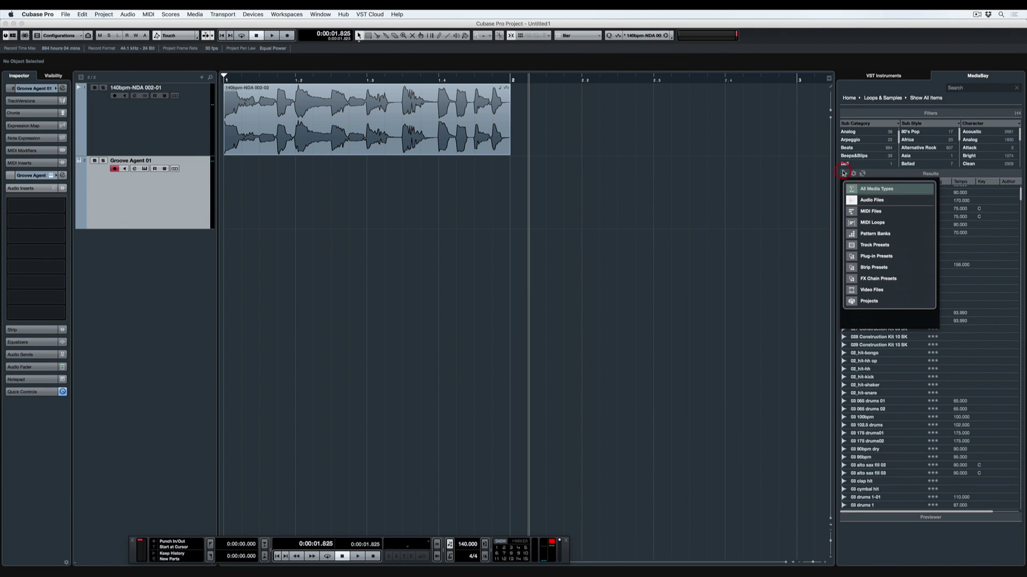
left_click(851, 213)
left_click(852, 223)
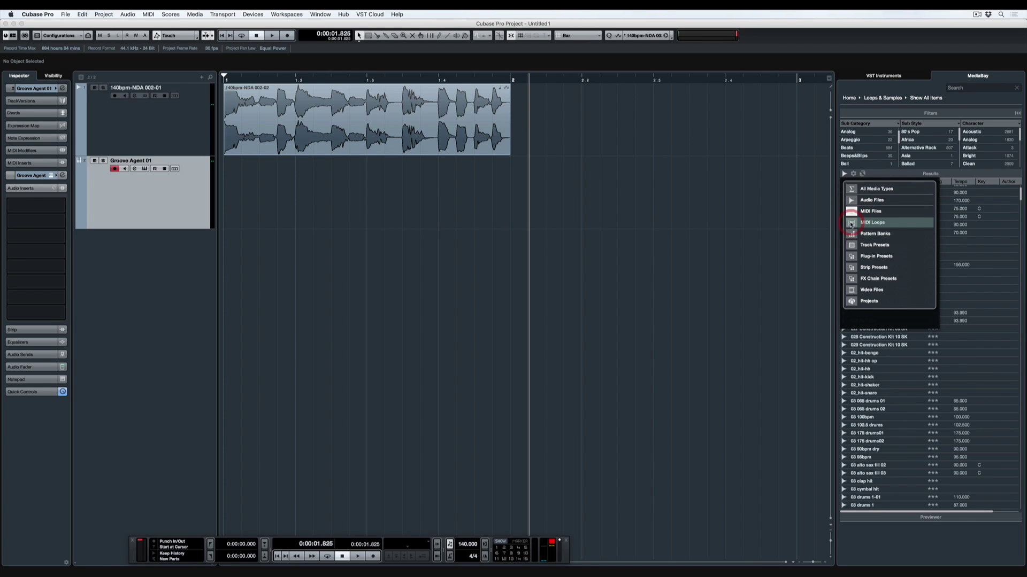
left_click(822, 233)
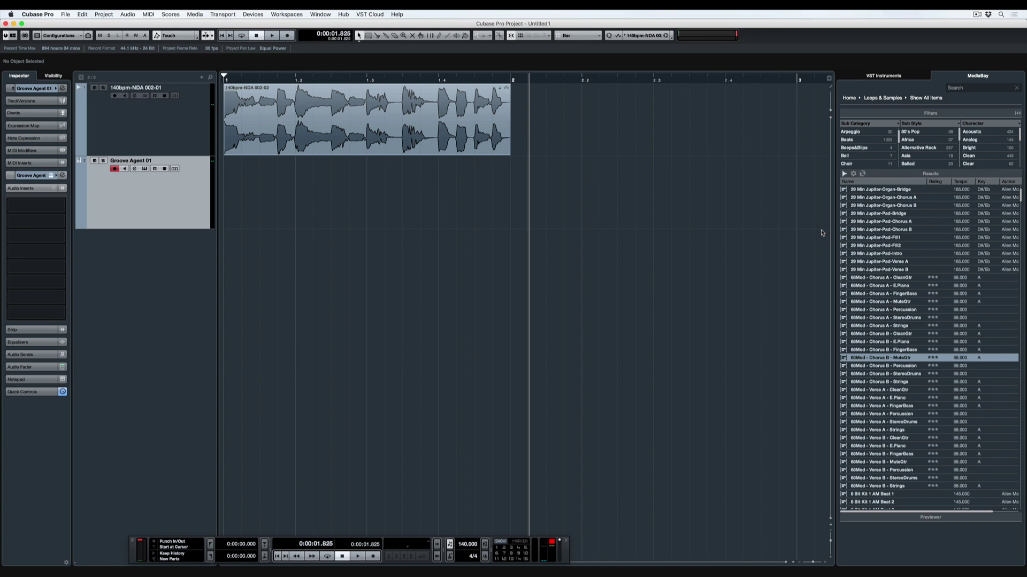
left_click(901, 358)
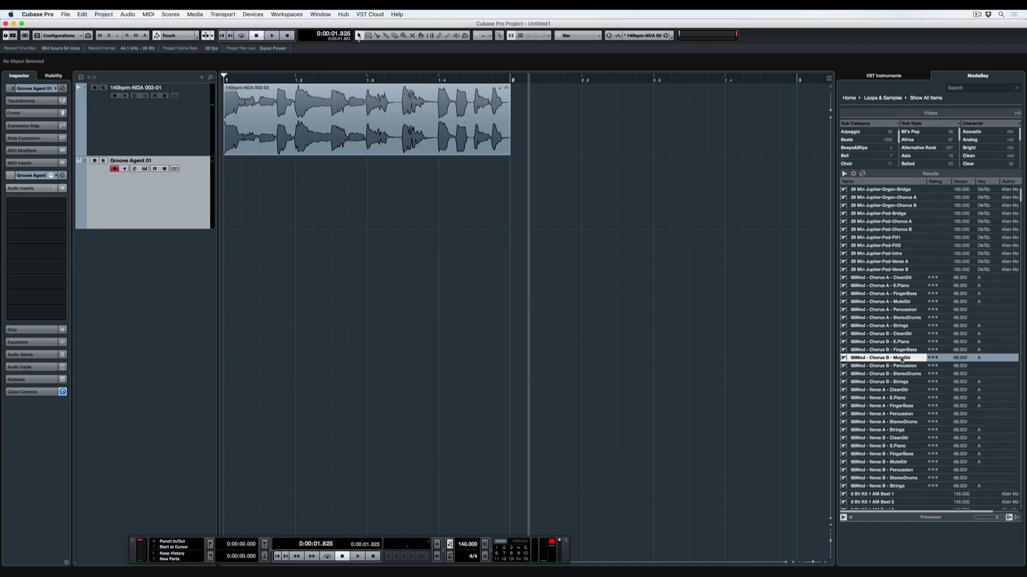
Place the 68Mod Chorus B MuteGtr loop on a new track at bar 1 and play it with the drums
left_click_drag(902, 359, 232, 246)
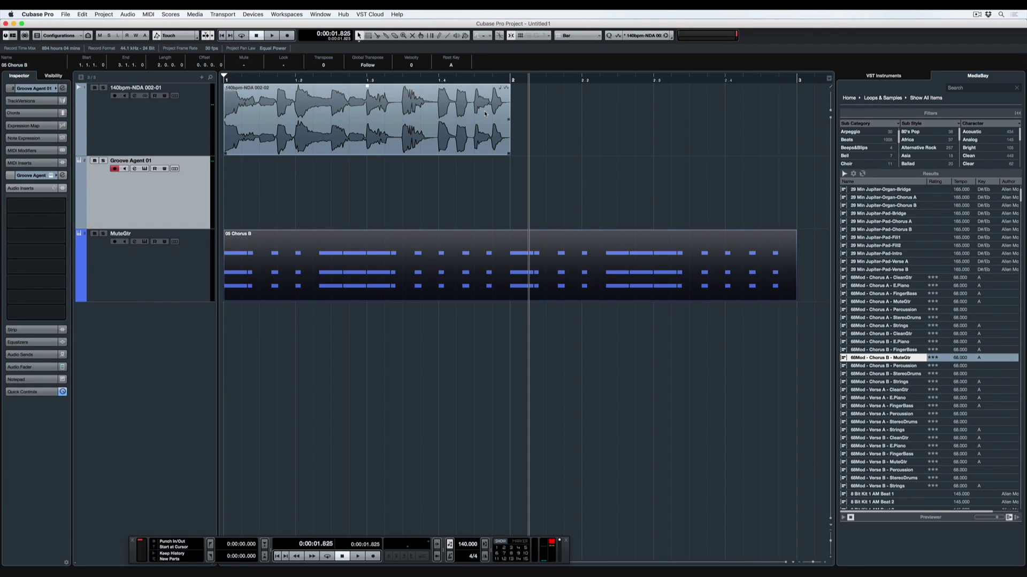
left_click(510, 81)
key("space")
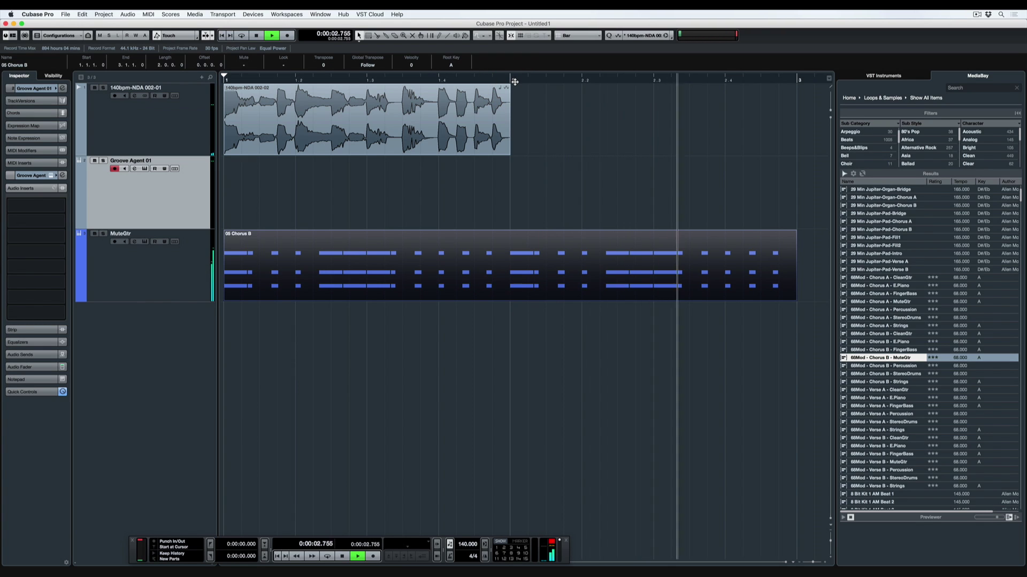
key("Home")
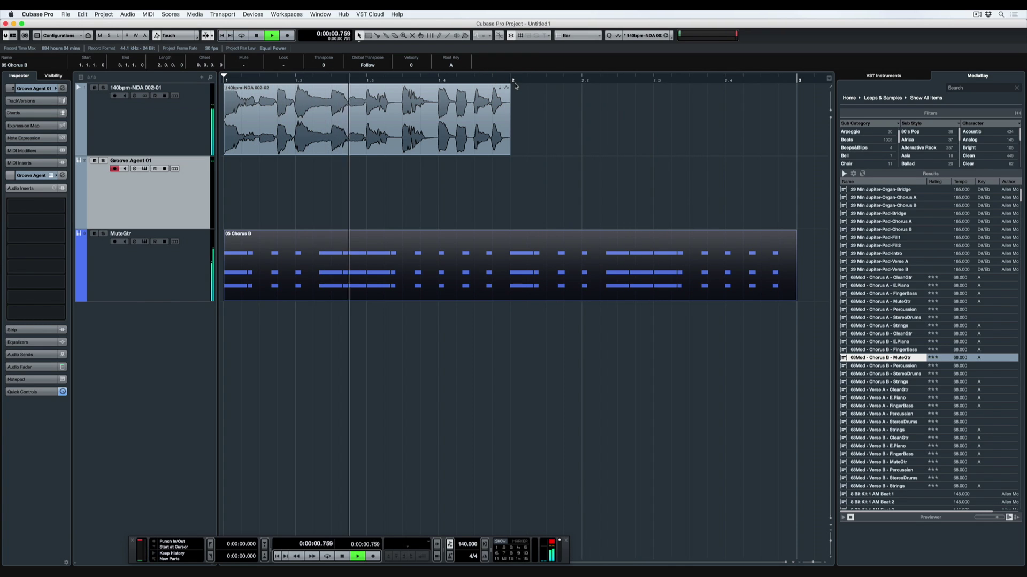
key("space")
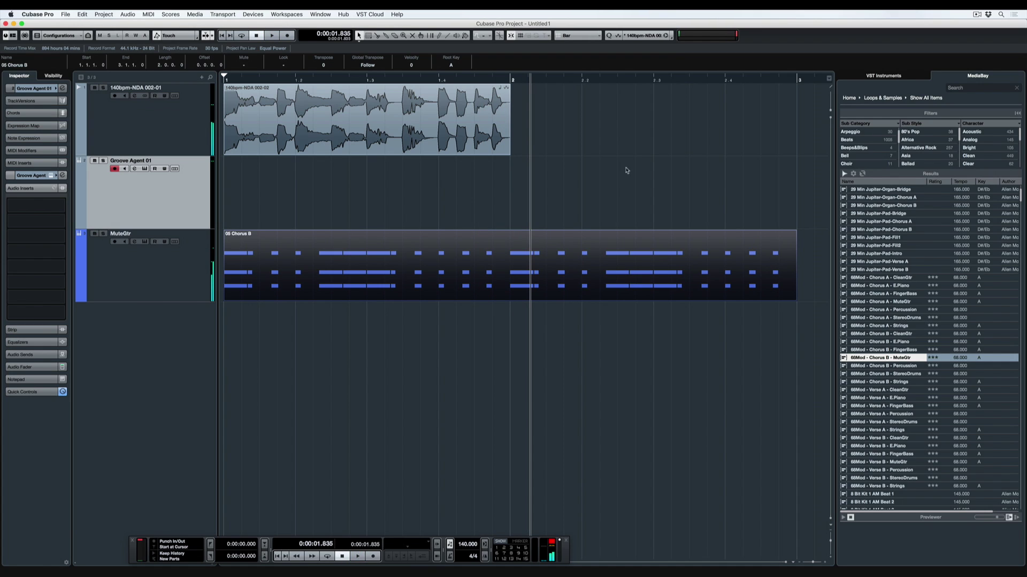
Apply the drum loop's groove quantize to the MuteGtr MIDI notes and play the result
left_click(670, 35)
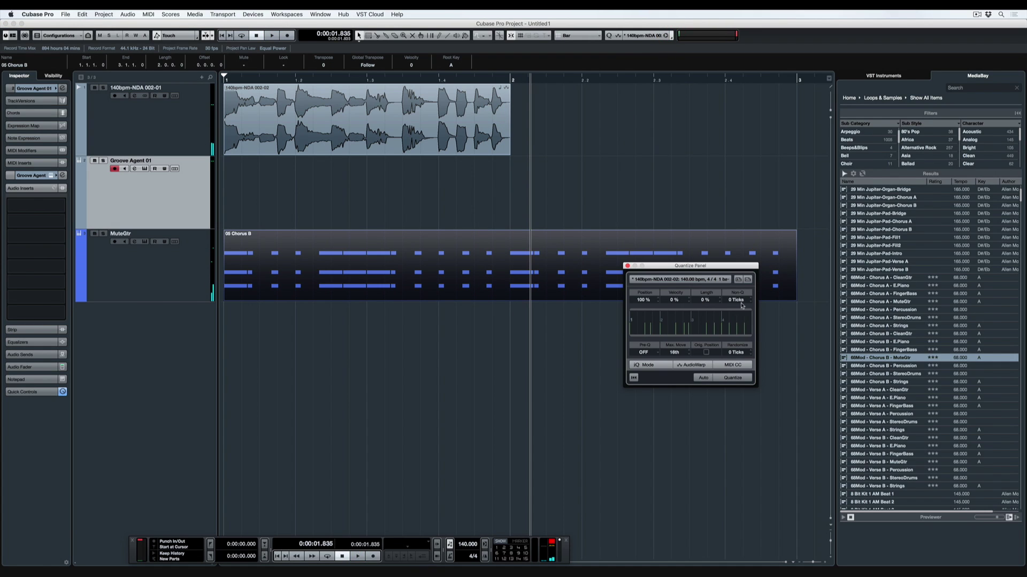
left_click(733, 378)
key("Home")
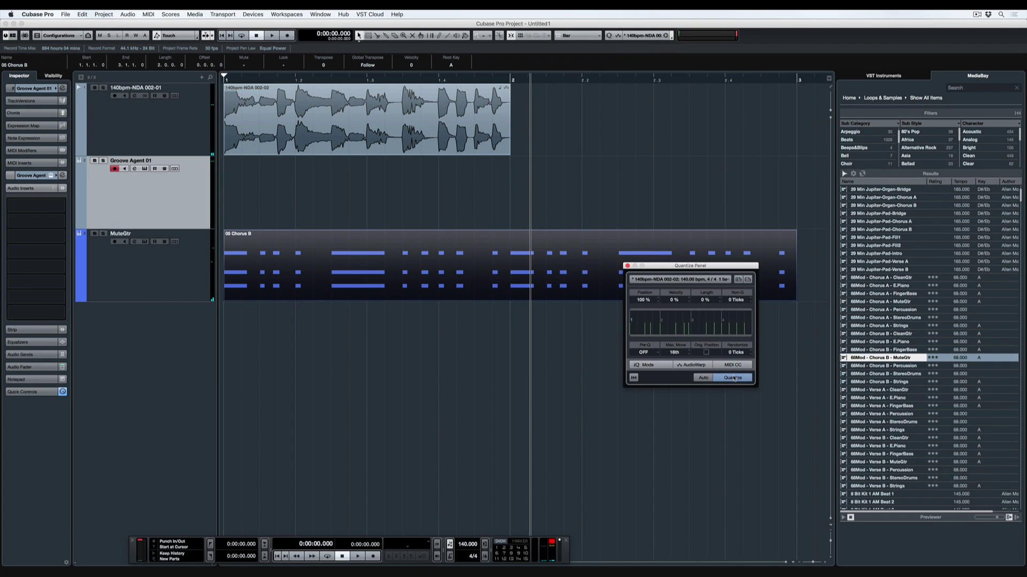
key("space")
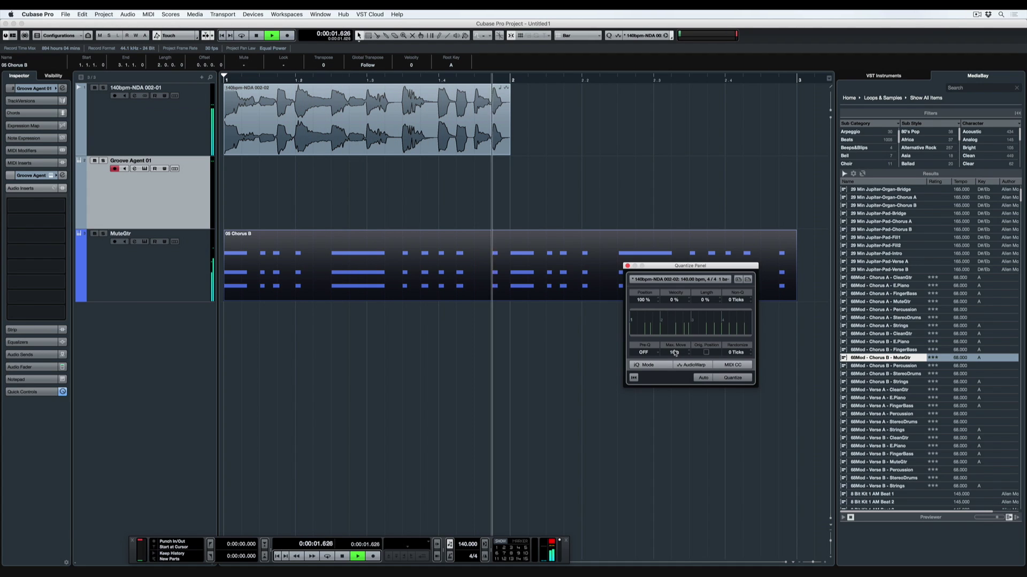
key("space")
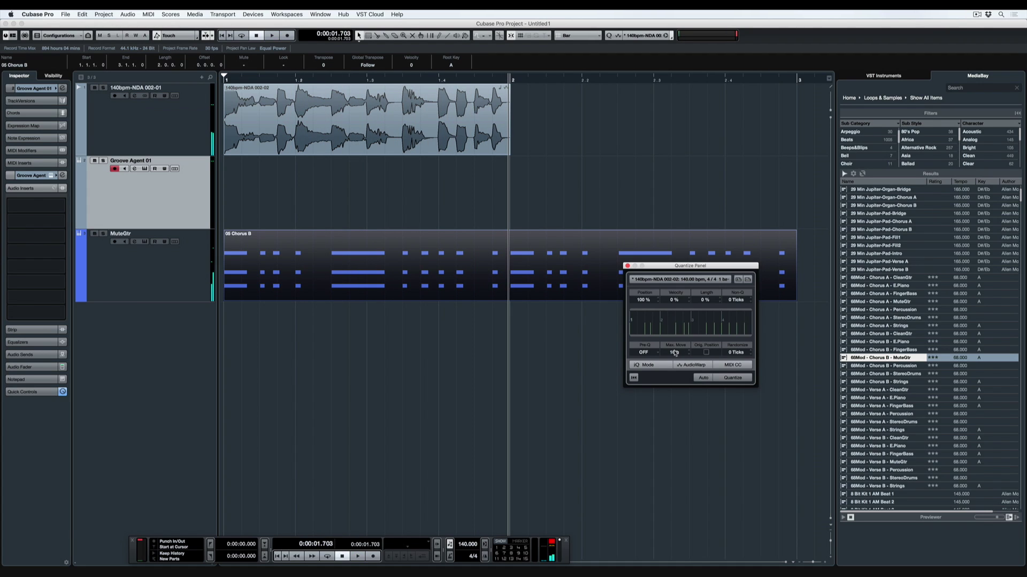
Replay the quantized part, then adjust the hitpoint threshold on the RAFF_39 bass audio
key("Home")
key("space")
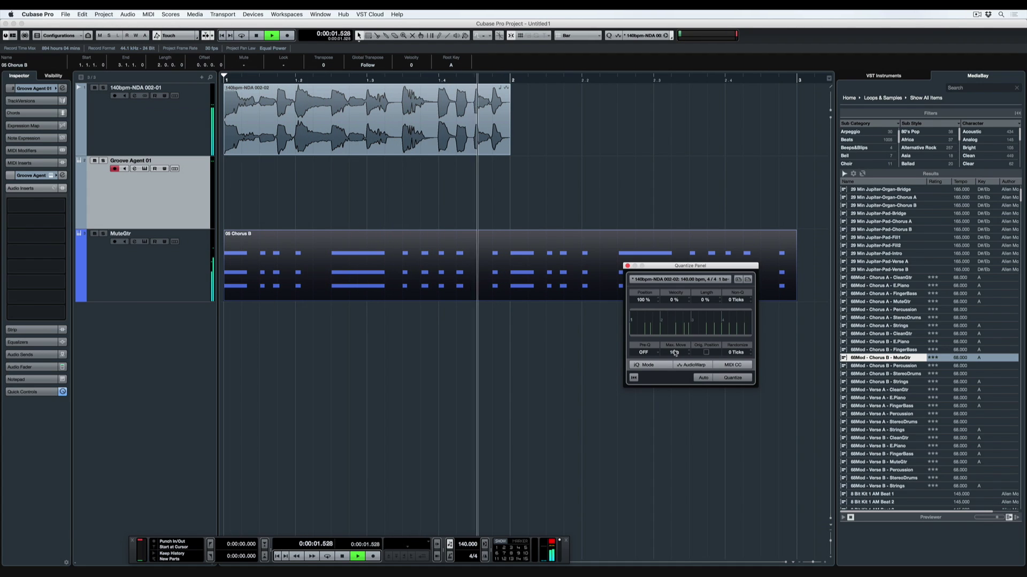
key("space")
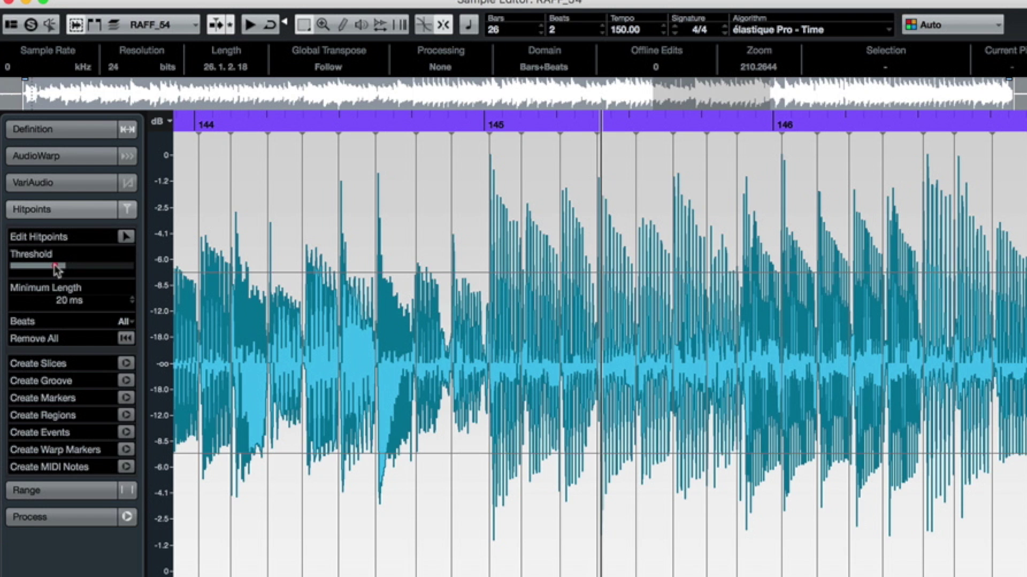
left_click_drag(60, 268, 94, 255)
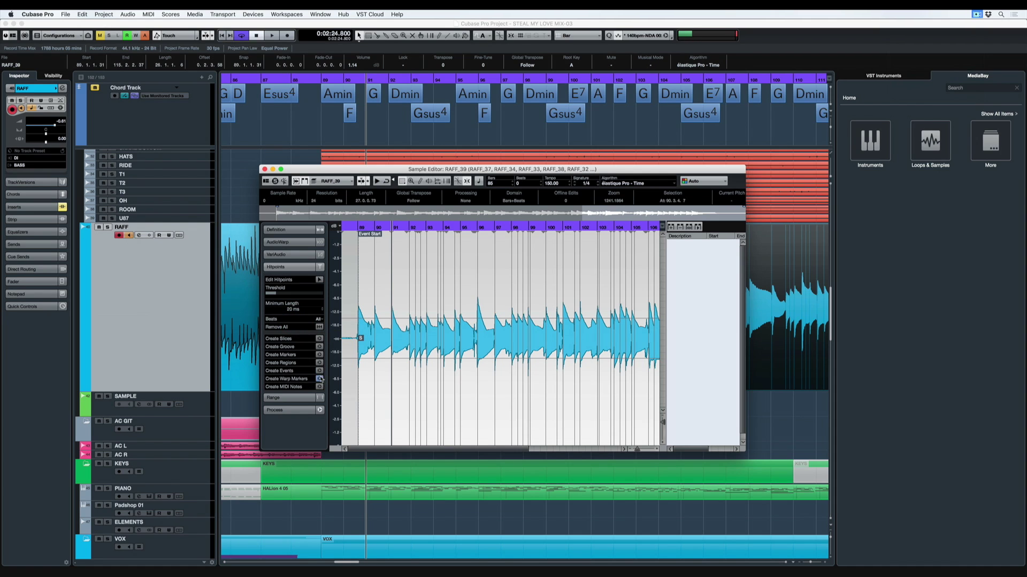
Create warp markers from the RAFF_39 hitpoints and open the Quantize Panel for AudioWarp
left_click(319, 378)
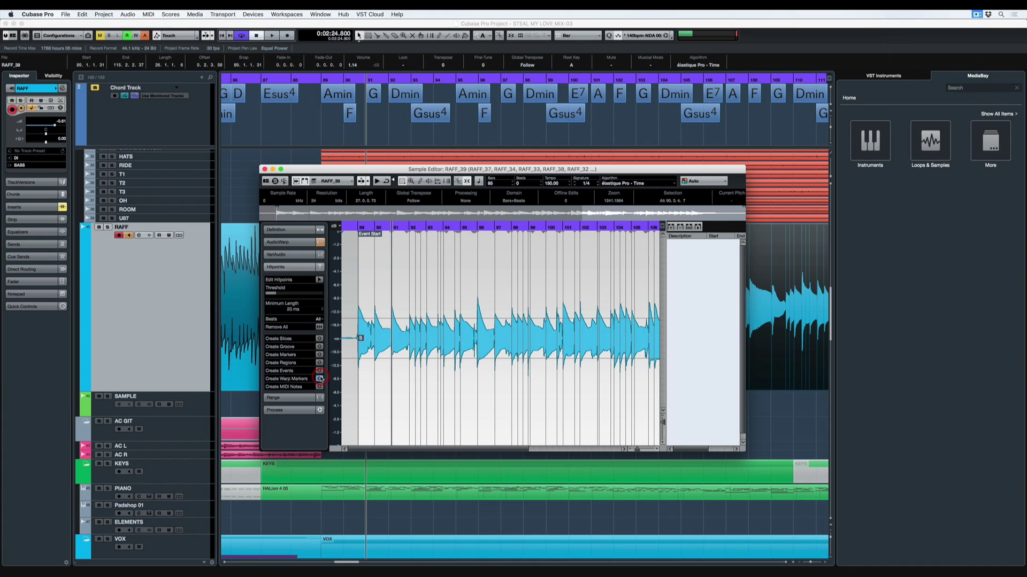
left_click(292, 242)
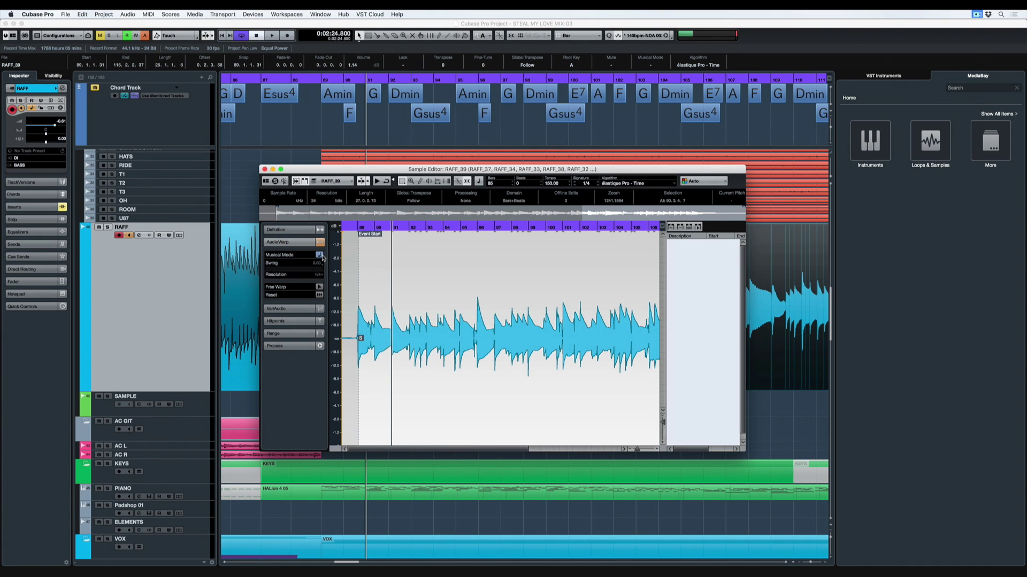
key("h")
key("h")
key("h")
key("h")
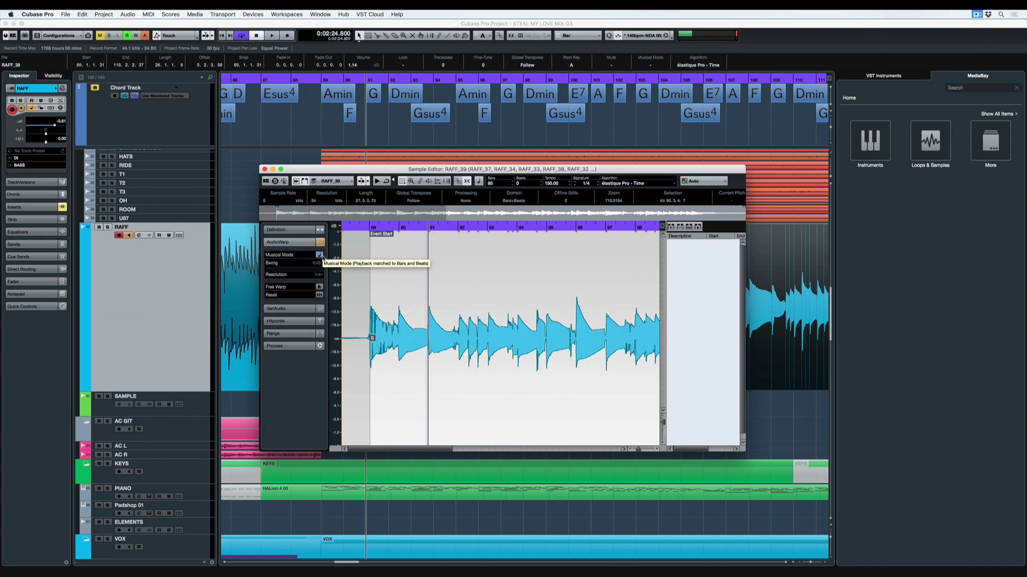
key("h")
key("h")
key("h")
key("h")
key("h")
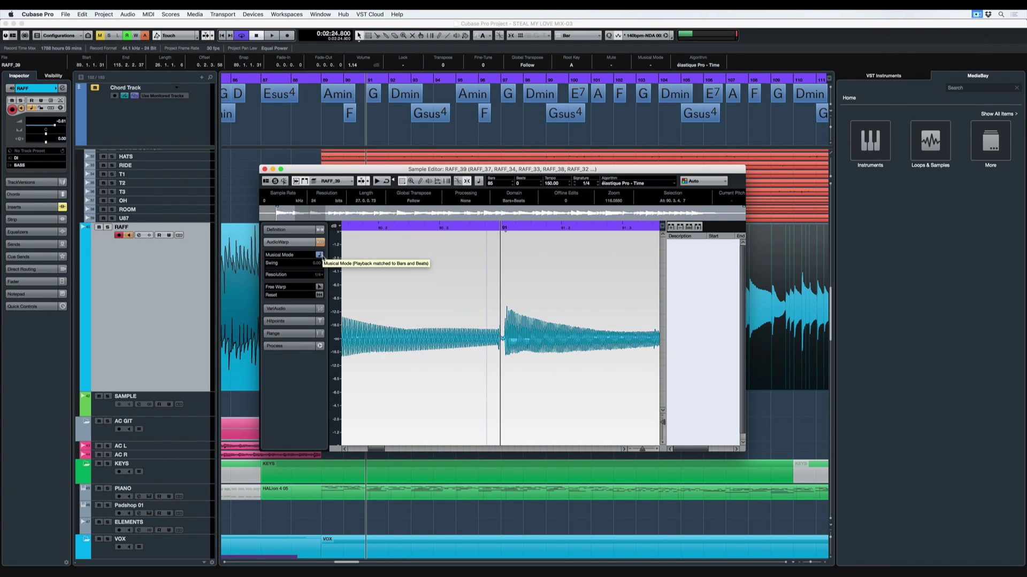
key("g")
key("g")
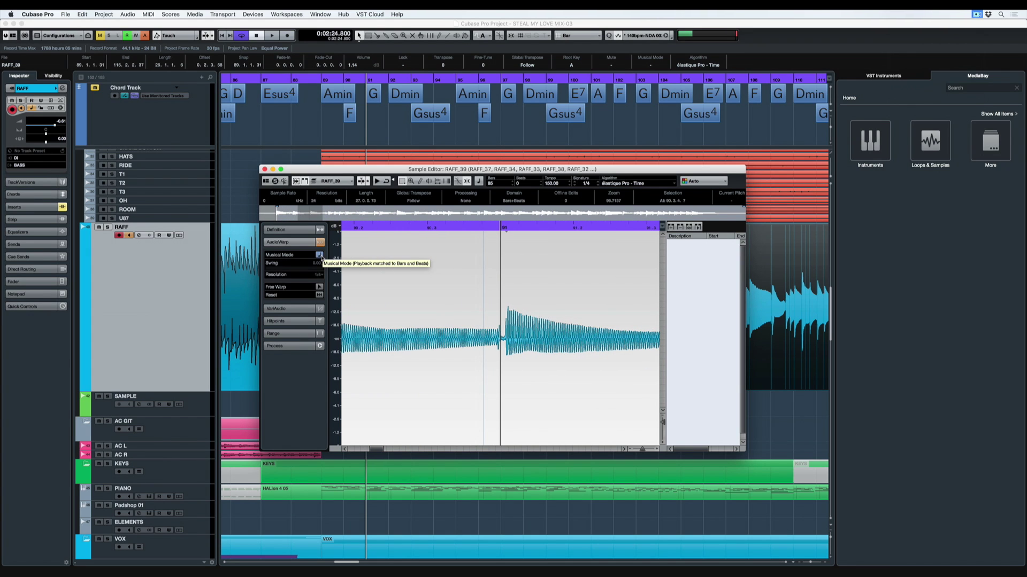
left_click(668, 36)
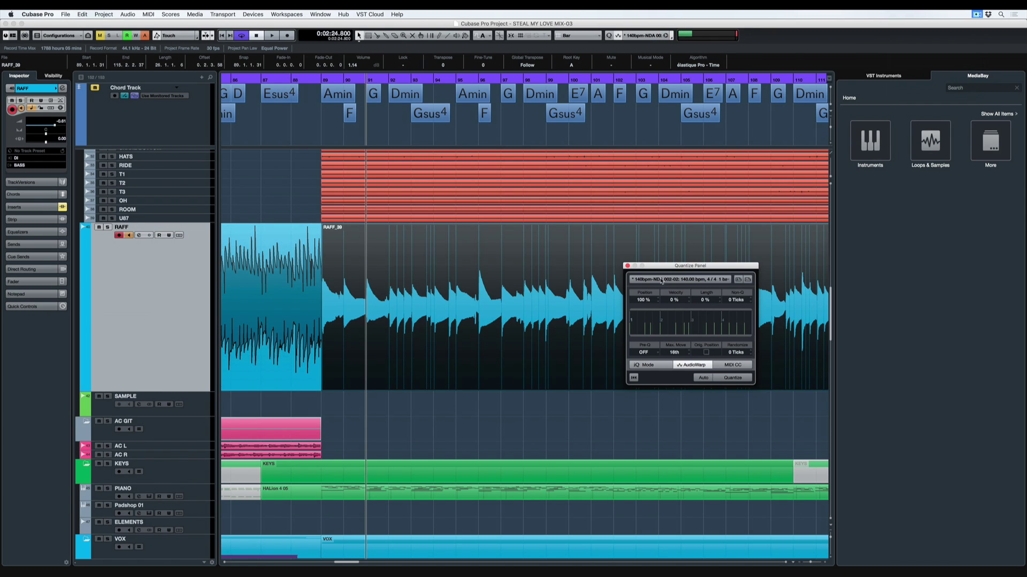